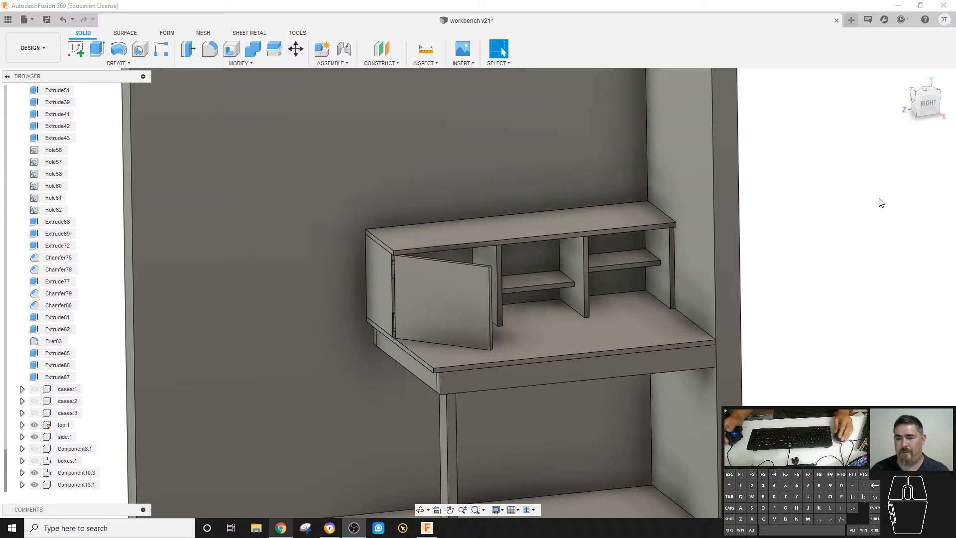
# - Bring up the physical materials and browse the Wood category of the Fusion 360 Material Library to find Oak, White
pyautogui.click(804, 218)
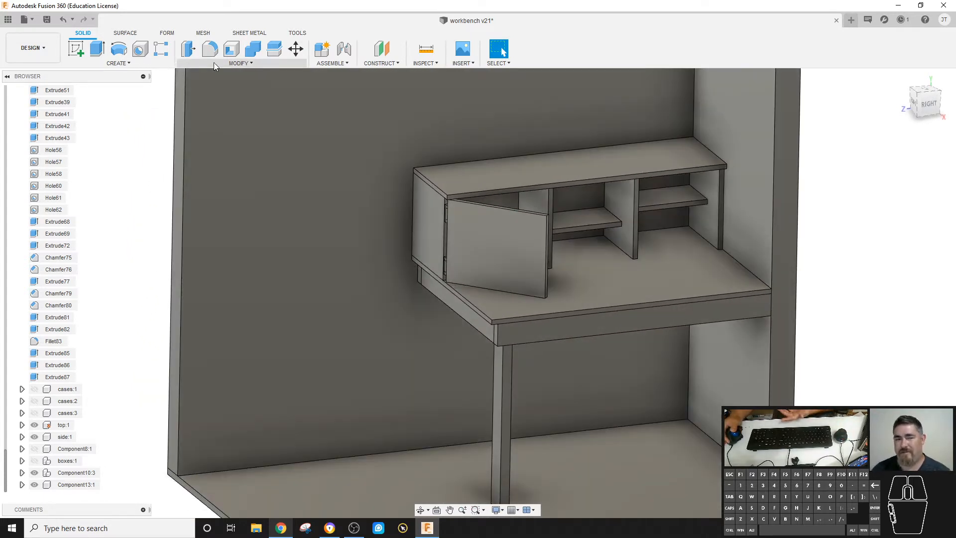
pyautogui.click(213, 62)
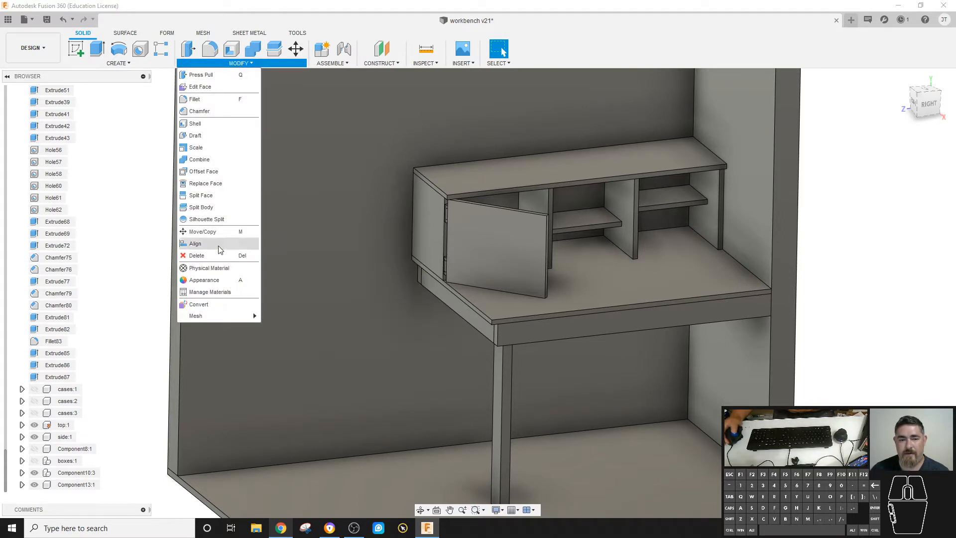
pyautogui.click(216, 268)
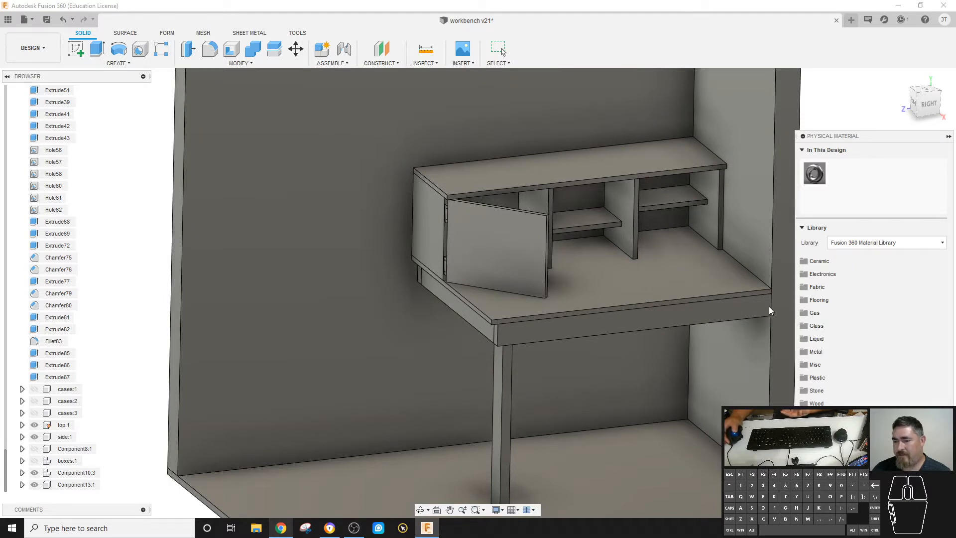
pyautogui.click(814, 402)
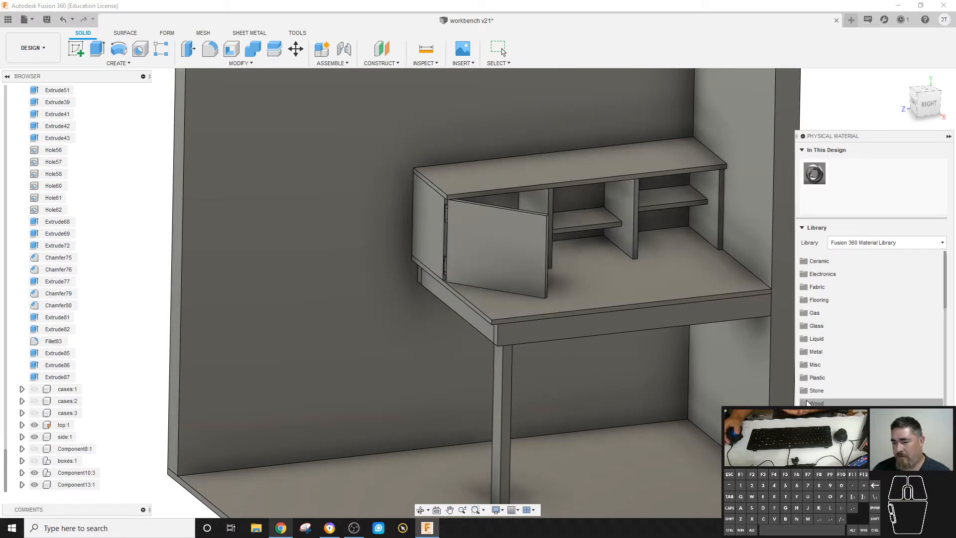
pyautogui.scroll(-3, 846, 348)
pyautogui.scroll(-5, 886, 393)
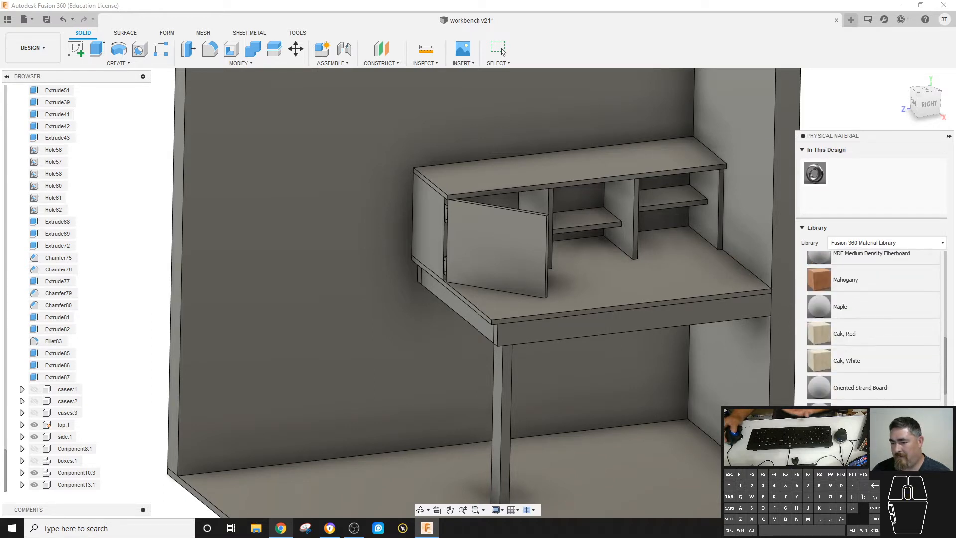
pyautogui.scroll(-4, 881, 396)
pyautogui.scroll(-6, 874, 394)
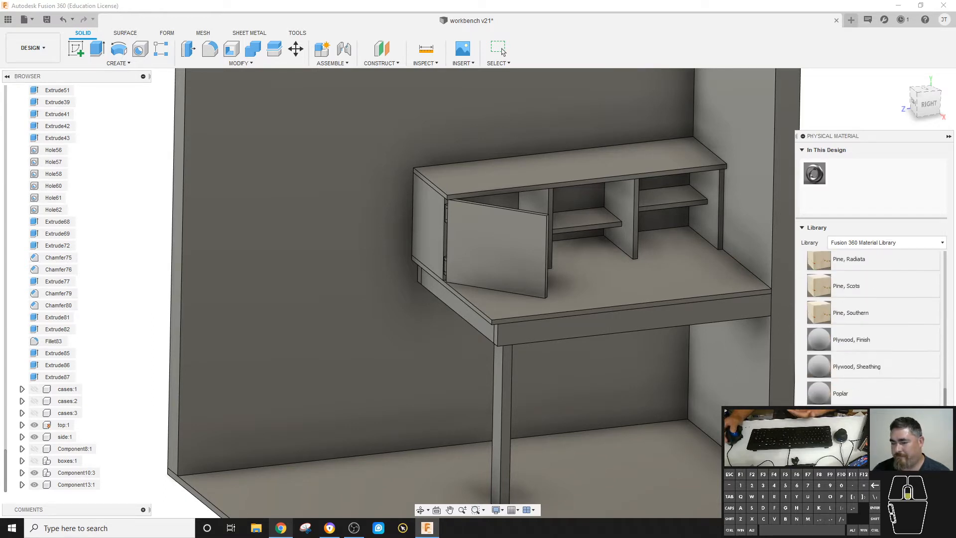
pyautogui.scroll(-1, 876, 398)
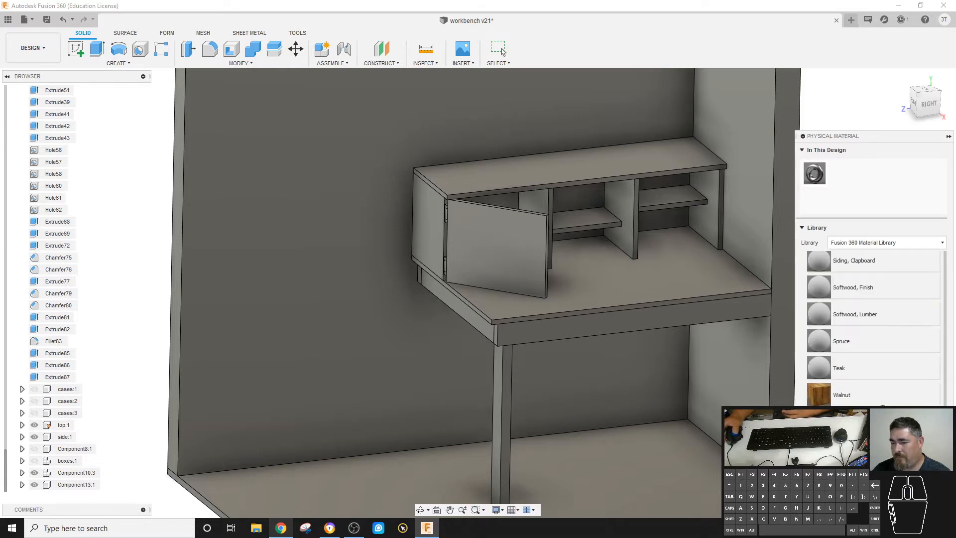
pyautogui.scroll(10, 867, 379)
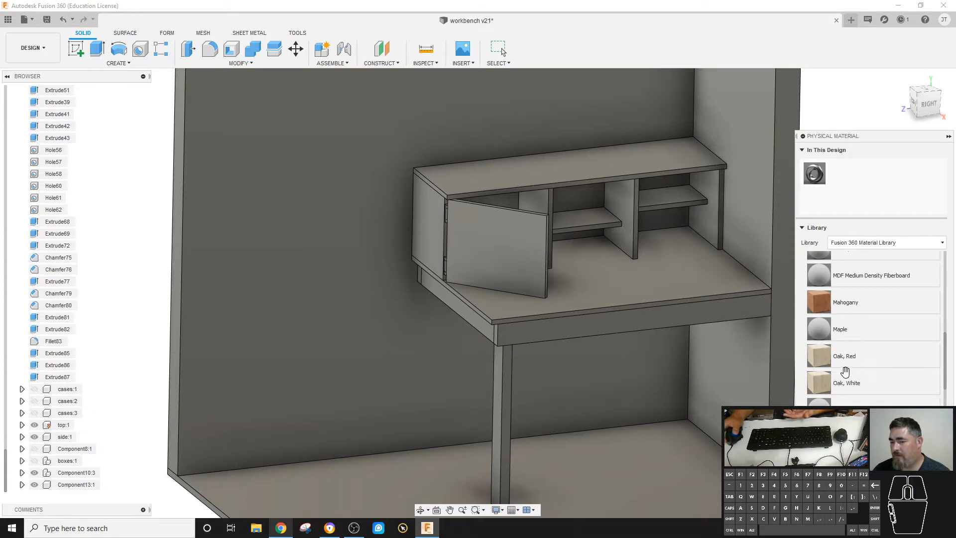
pyautogui.scroll(7, 867, 359)
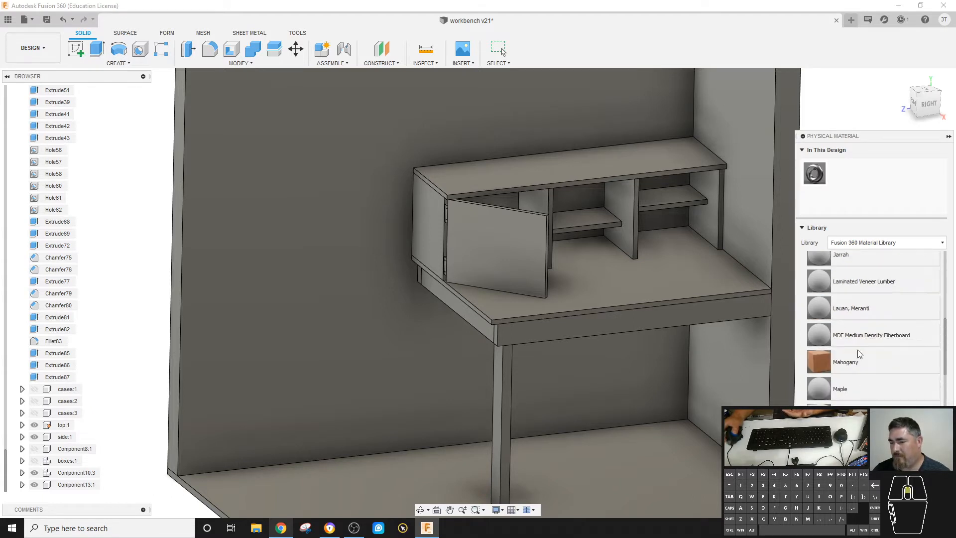
pyautogui.scroll(-6, 862, 354)
pyautogui.scroll(-1, 848, 381)
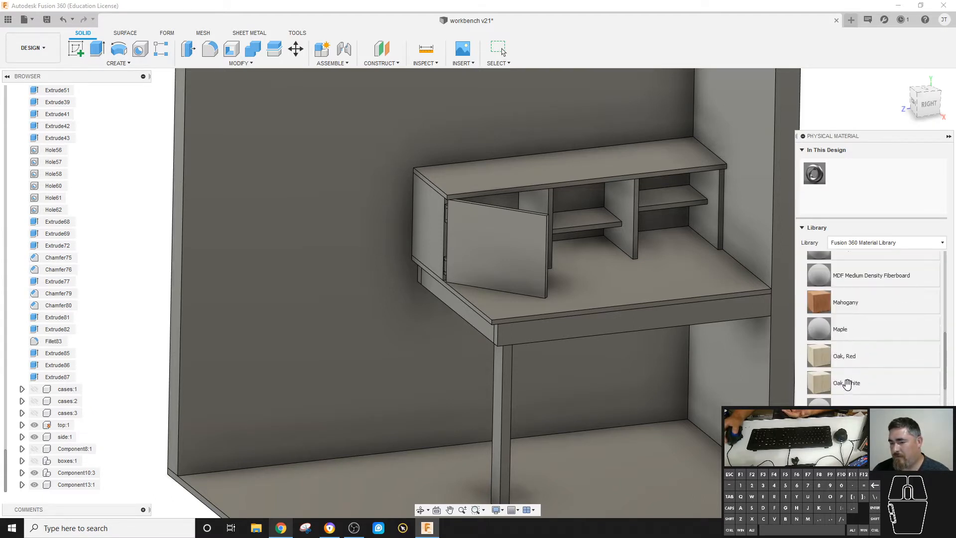
# - Apply Oak, White to the workbench's desktop, its front and side rails, and the leg
pyautogui.moveTo(837, 385); pyautogui.dragTo(628, 302)
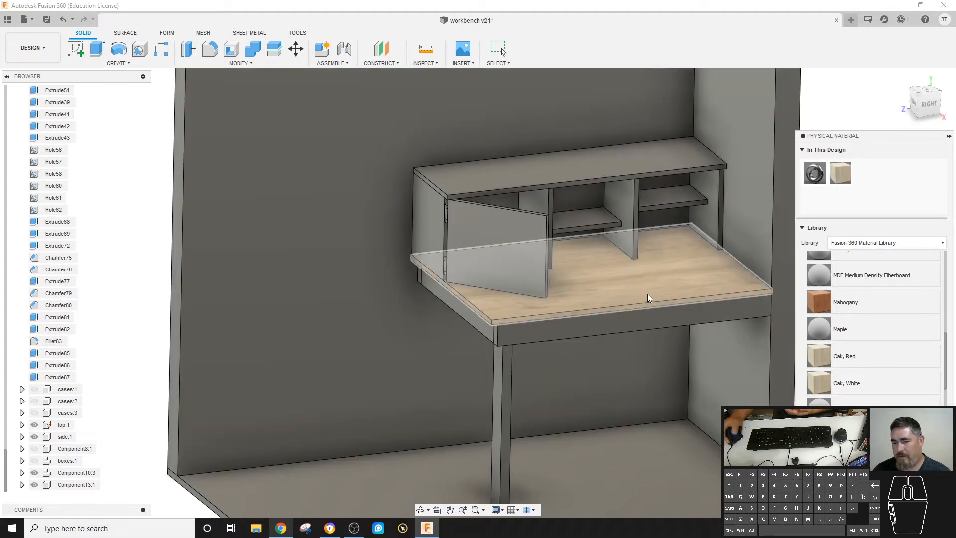
pyautogui.moveTo(848, 385); pyautogui.dragTo(642, 327)
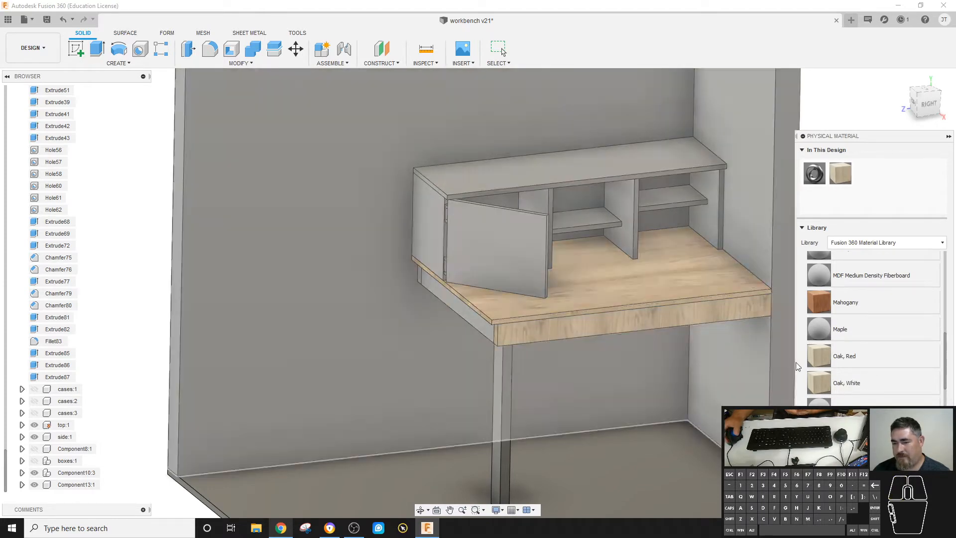
pyautogui.moveTo(847, 394); pyautogui.dragTo(482, 321)
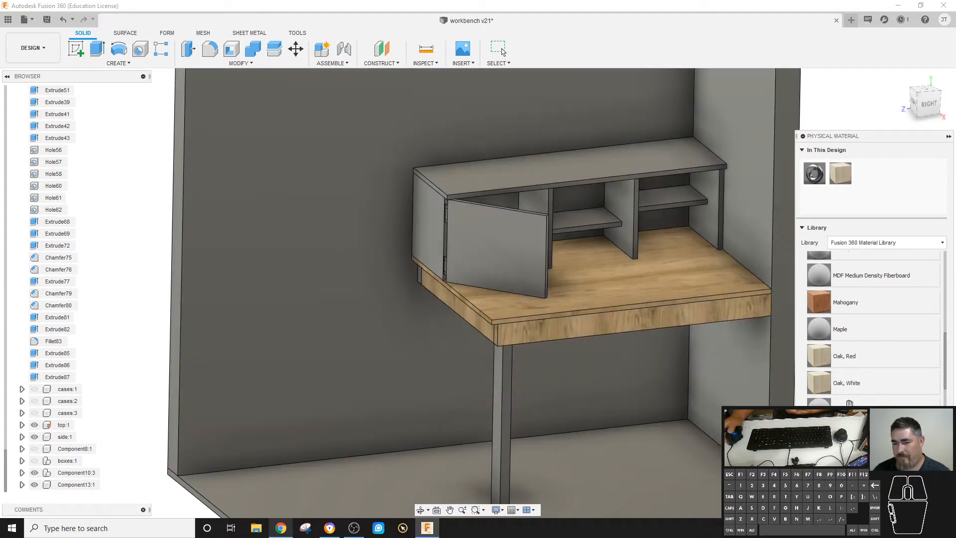
pyautogui.moveTo(838, 382); pyautogui.dragTo(498, 381)
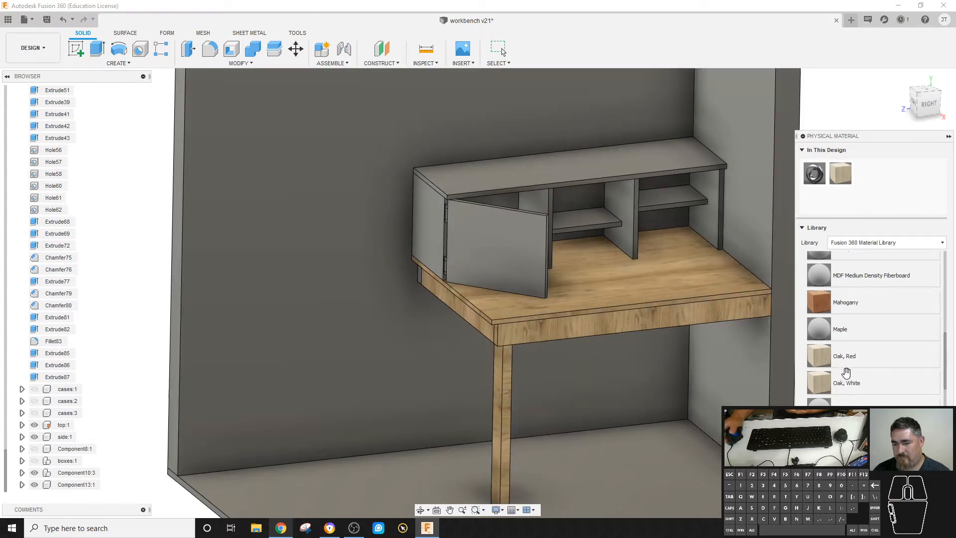
# - Apply Oak, White to the cabinet's door, top, dividers, shelves and side panels
pyautogui.moveTo(861, 381); pyautogui.dragTo(519, 243)
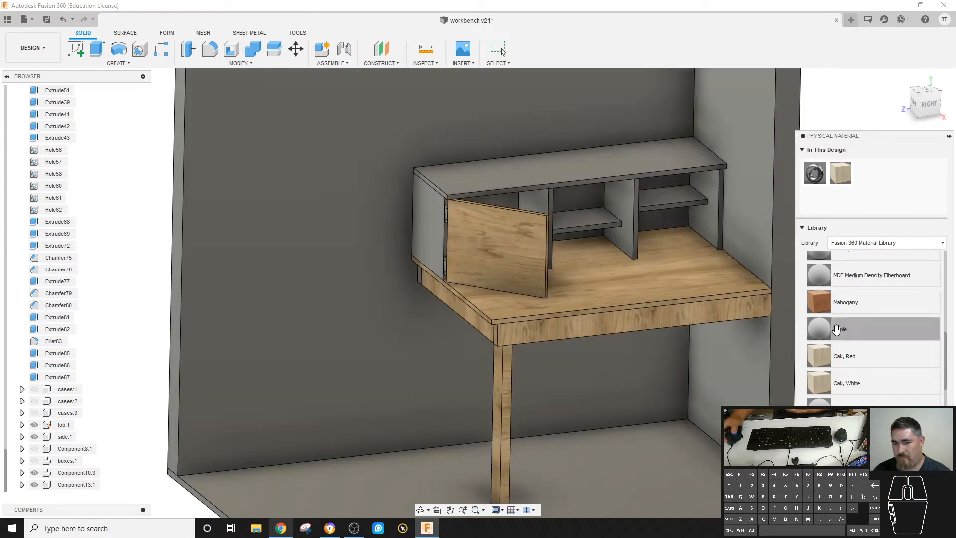
pyautogui.moveTo(854, 382); pyautogui.dragTo(573, 164)
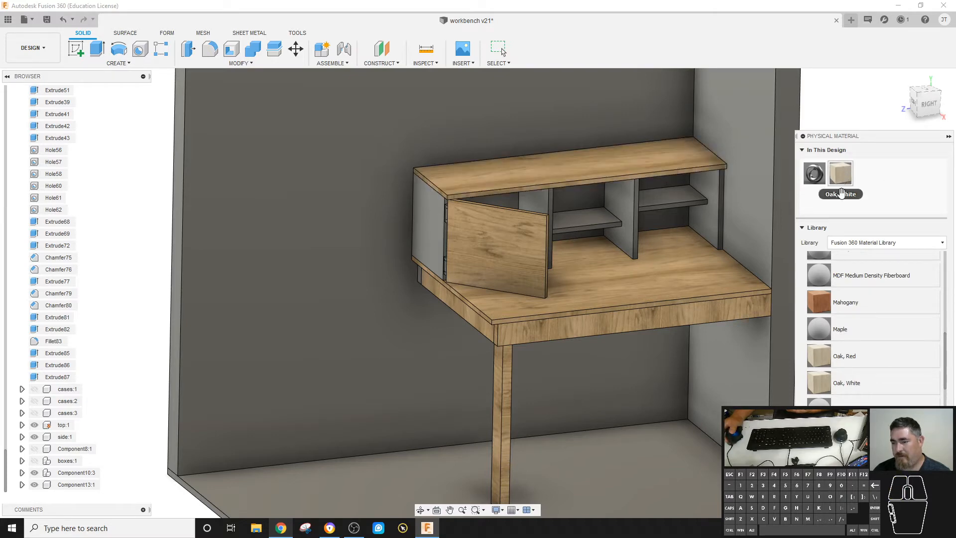
pyautogui.moveTo(857, 381); pyautogui.dragTo(635, 205)
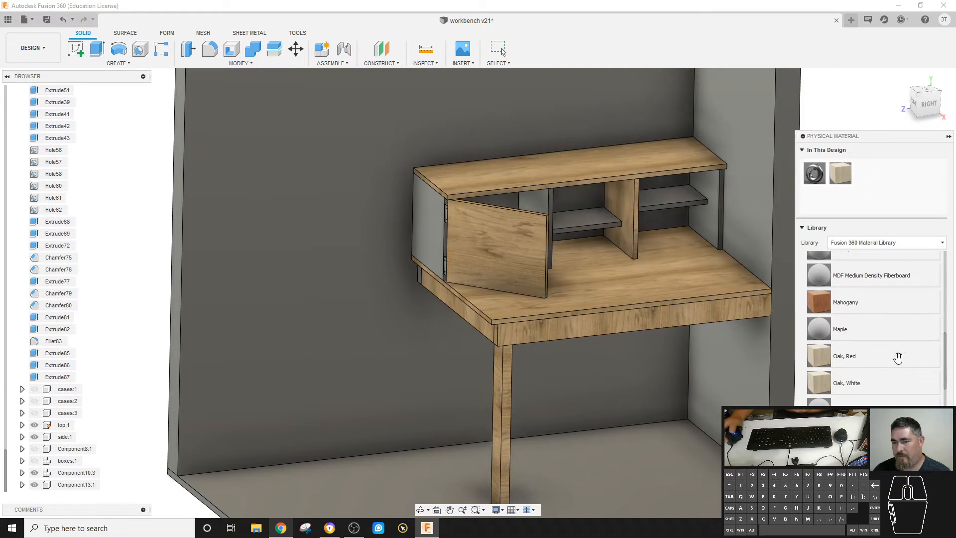
pyautogui.moveTo(857, 379); pyautogui.dragTo(660, 204)
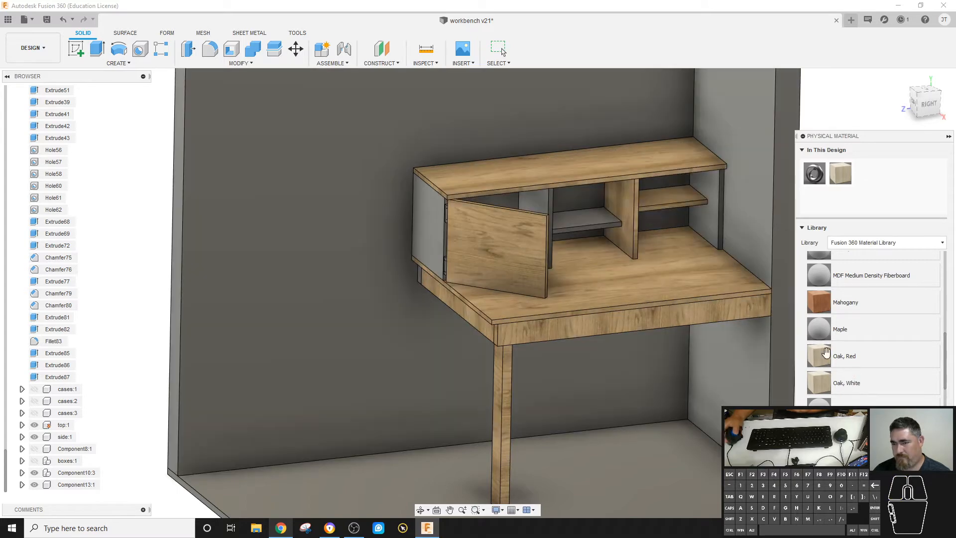
pyautogui.moveTo(833, 383); pyautogui.dragTo(715, 200)
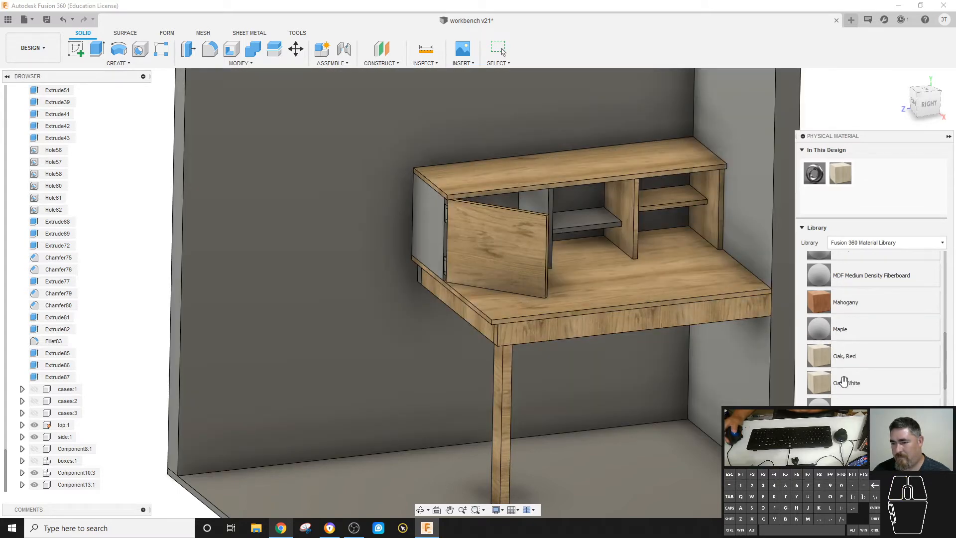
pyautogui.moveTo(844, 380); pyautogui.dragTo(540, 205)
pyautogui.moveTo(838, 386); pyautogui.dragTo(467, 244)
# - Apply Steel to the upper hinge of the cabinet door
pyautogui.scroll(3, 467, 244)
pyautogui.scroll(5, 438, 191)
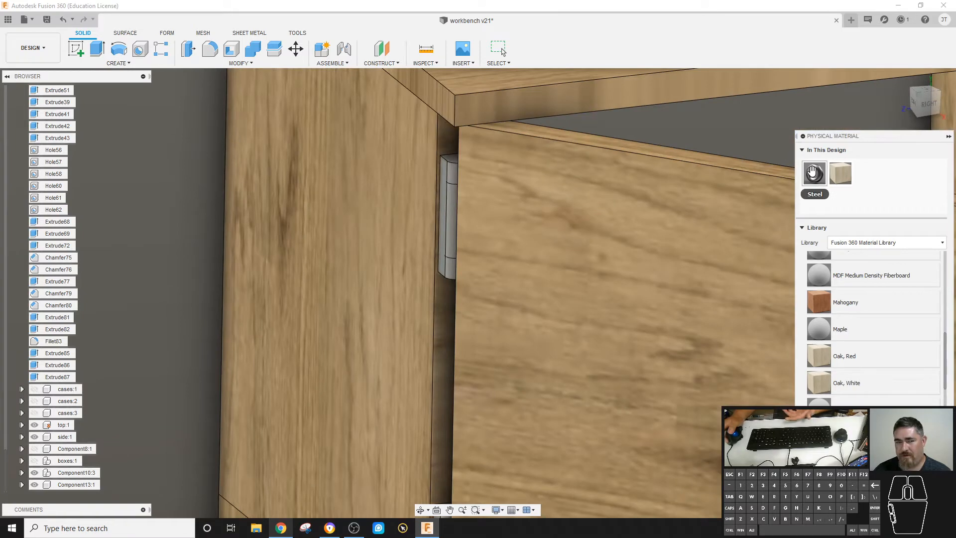
pyautogui.moveTo(809, 174); pyautogui.dragTo(453, 187)
pyautogui.moveTo(742, 181); pyautogui.dragTo(452, 197)
pyautogui.scroll(-10, 434, 239)
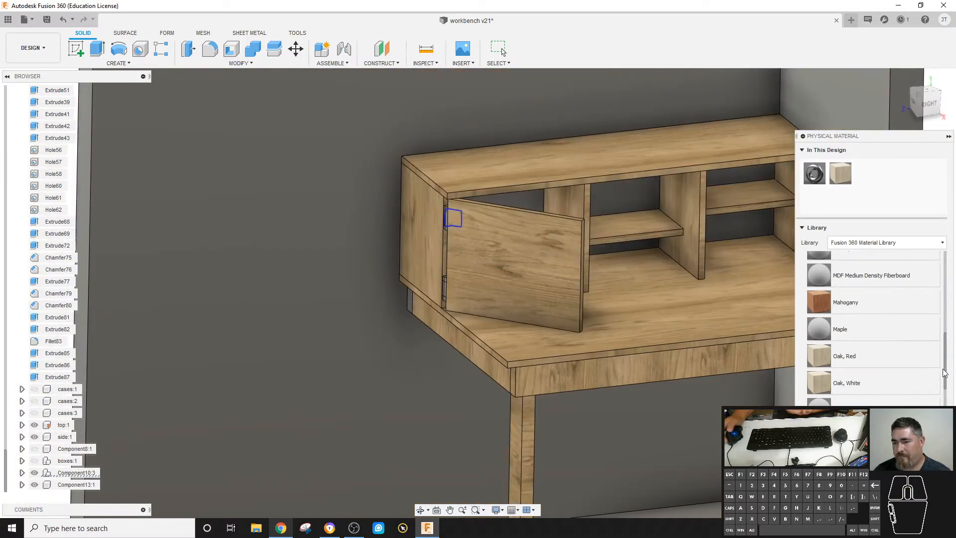
# - Apply Oak, White to the cabinet's back panel, the desk's rear rail and the cross supports under the desktop, and finish the material assignment
pyautogui.moveTo(819, 381); pyautogui.dragTo(626, 187)
pyautogui.moveTo(819, 381); pyautogui.dragTo(575, 355)
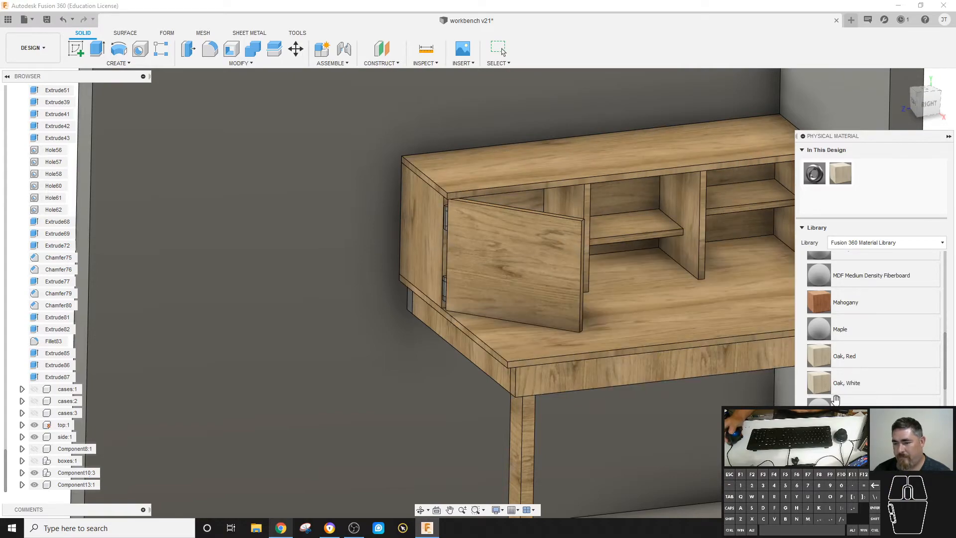
pyautogui.moveTo(817, 380); pyautogui.dragTo(412, 298)
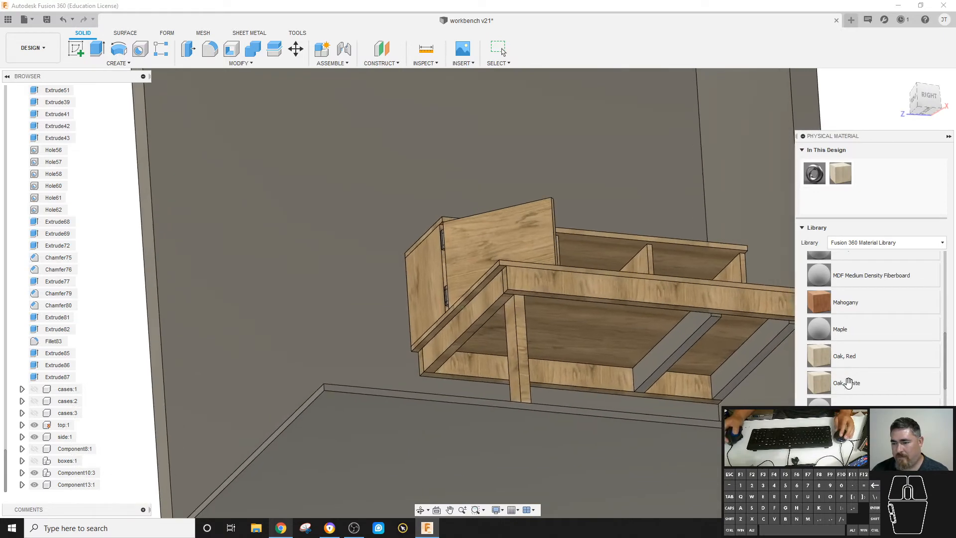
pyautogui.moveTo(819, 382); pyautogui.dragTo(671, 336)
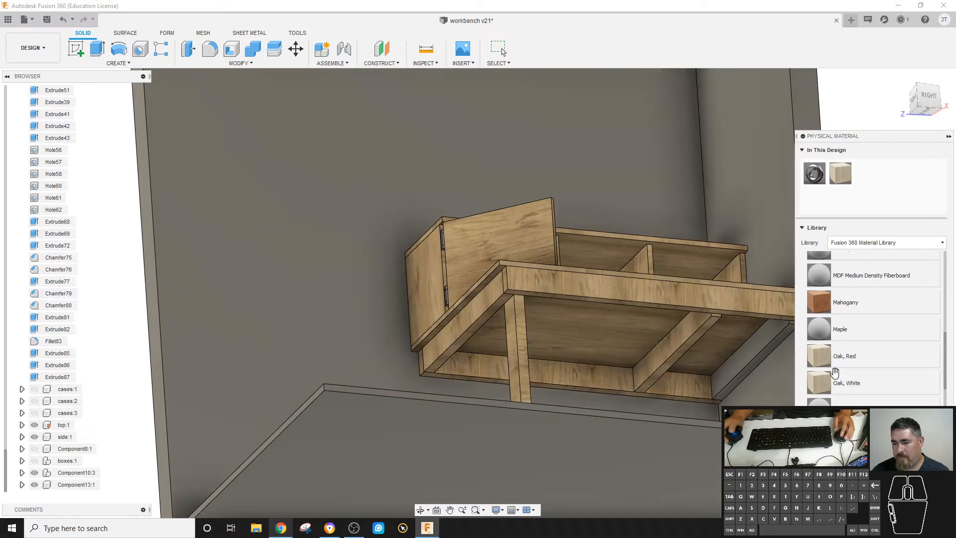
pyautogui.moveTo(840, 173); pyautogui.dragTo(765, 328)
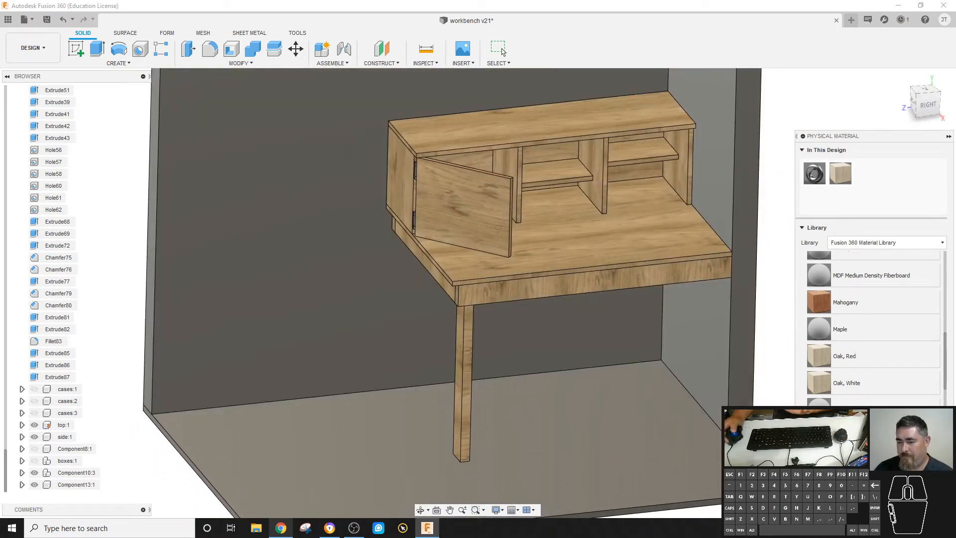
pyautogui.click(932, 499)
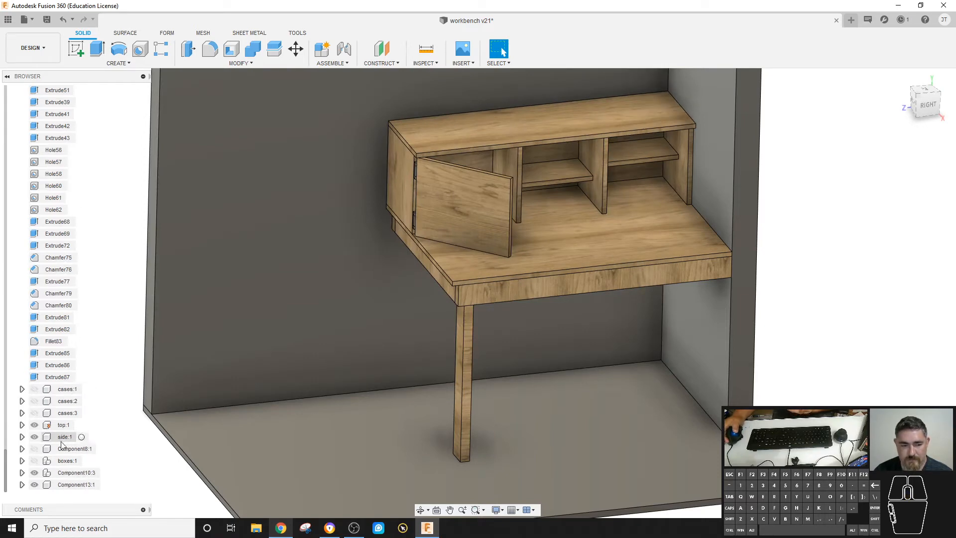
# - Check the mass and physical material of the cabinet door component, Component13, in its properties
pyautogui.click(75, 472)
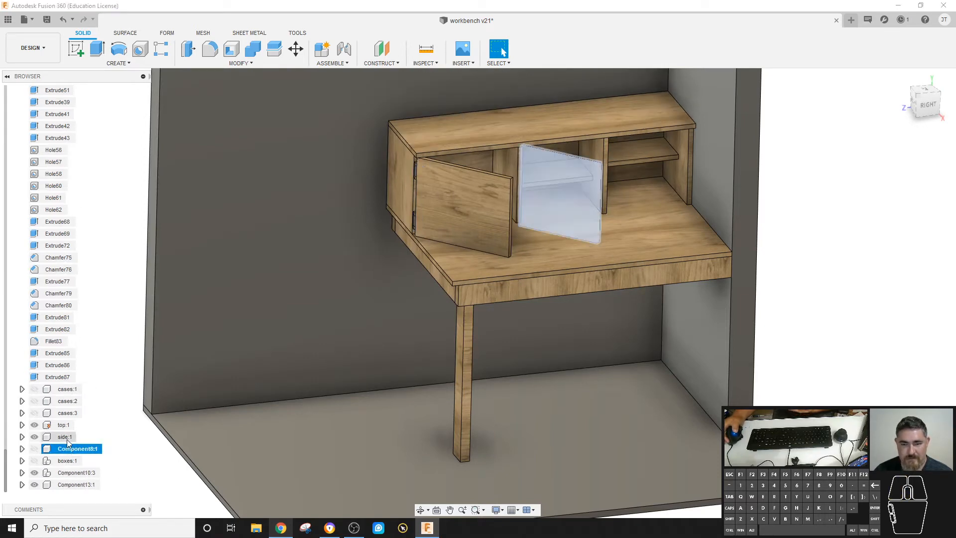
pyautogui.click(68, 448)
pyautogui.click(62, 483)
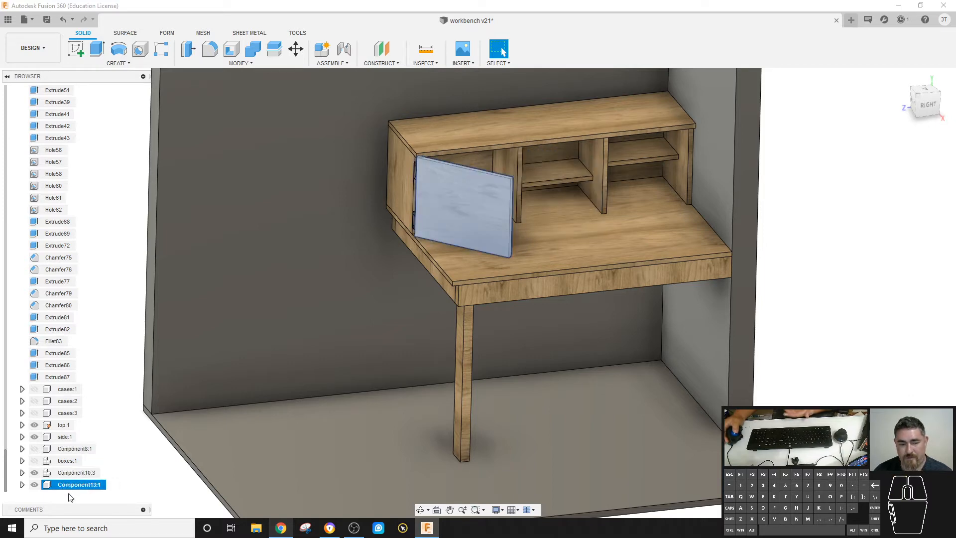
pyautogui.rightClick(67, 484)
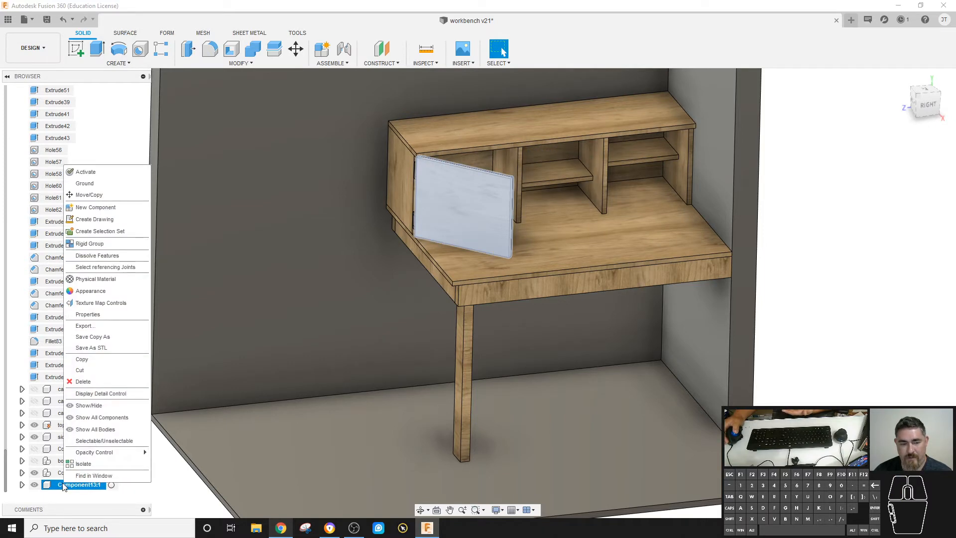
pyautogui.click(105, 314)
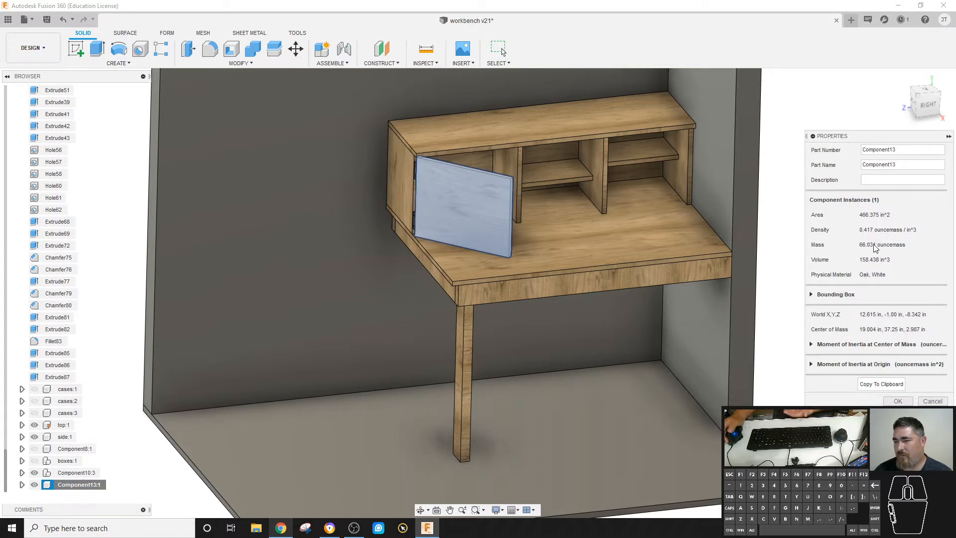
pyautogui.click(118, 185)
pyautogui.scroll(2, 96, 159)
pyautogui.scroll(-2, 190, 204)
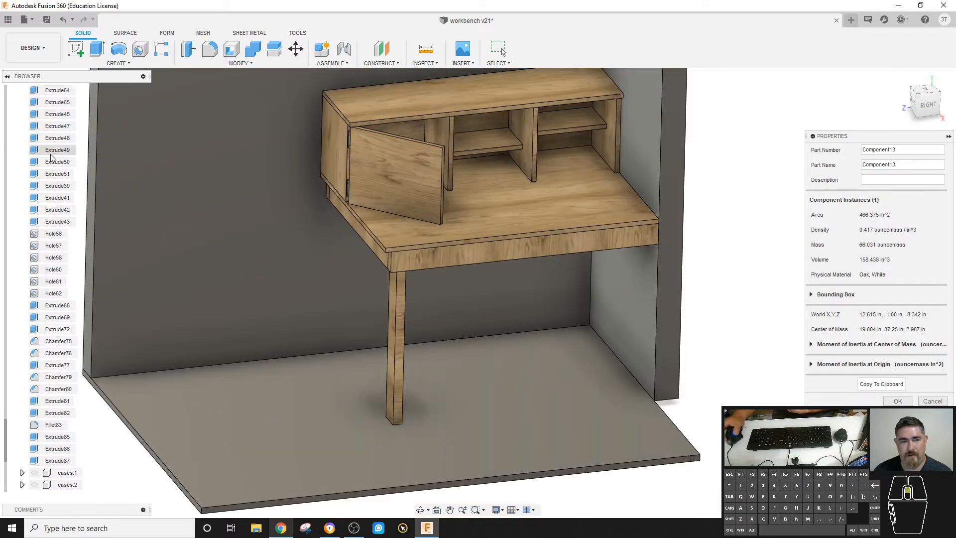
pyautogui.scroll(8, 45, 121)
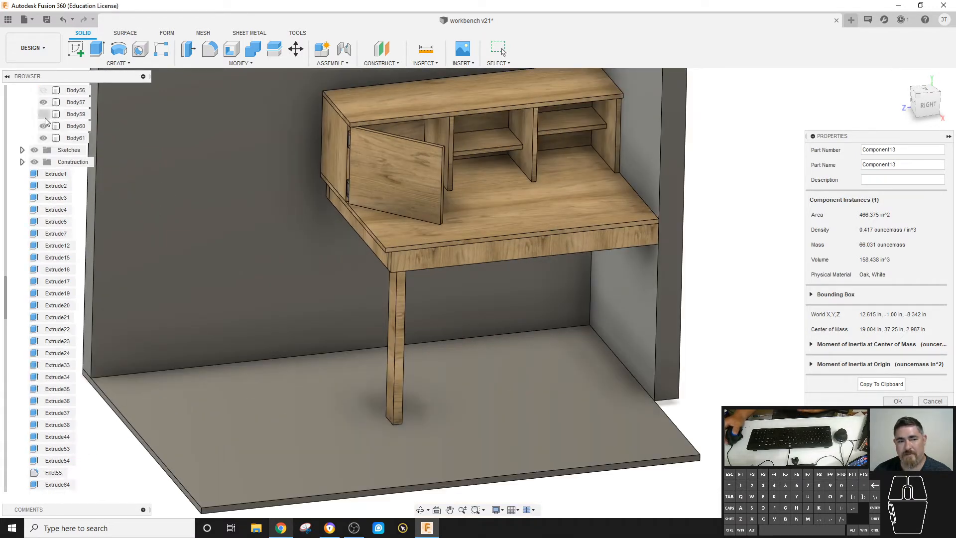
pyautogui.click(917, 397)
pyautogui.scroll(6, 42, 131)
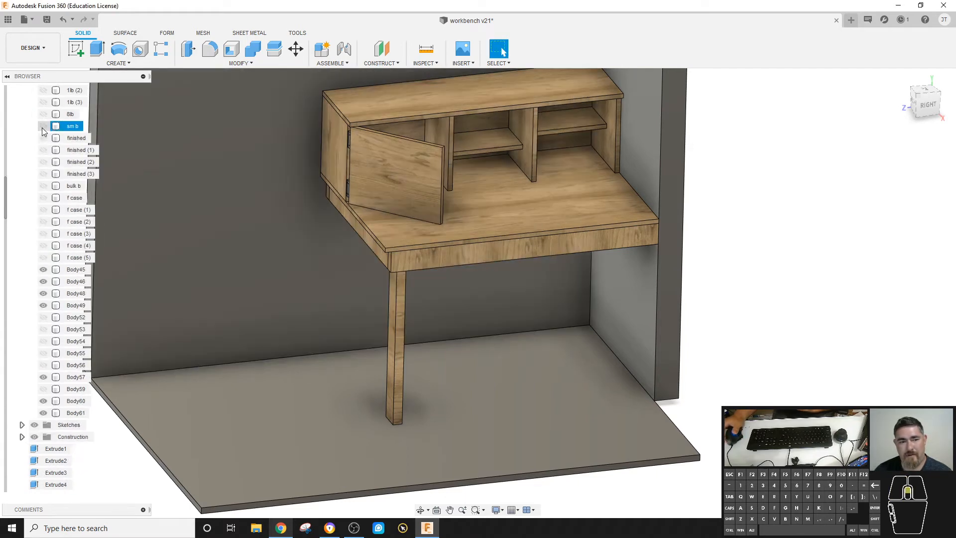
pyautogui.scroll(3, 43, 131)
pyautogui.scroll(4, 239, 194)
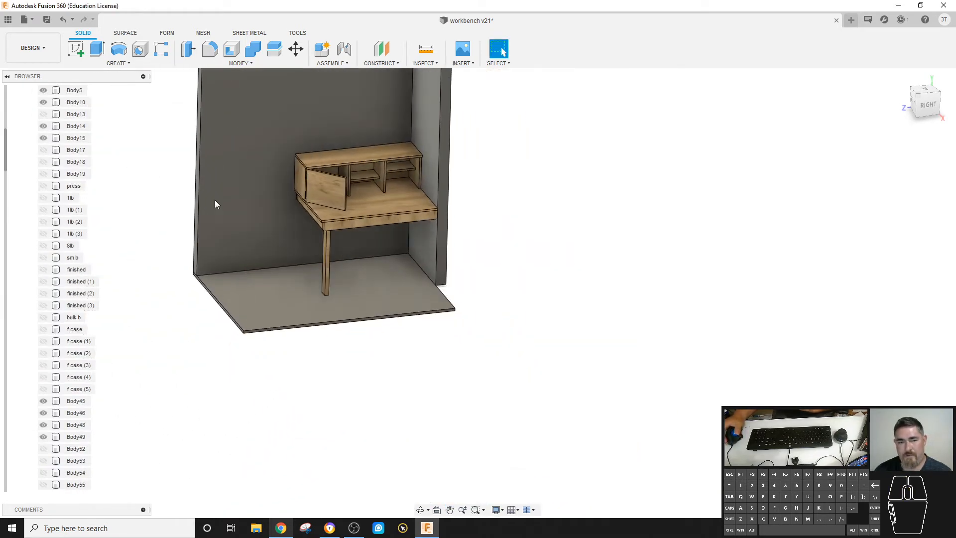
pyautogui.scroll(5, 279, 217)
pyautogui.moveTo(240, 170); pyautogui.dragTo(390, 355, button='middle')
pyautogui.scroll(-5, 139, 147)
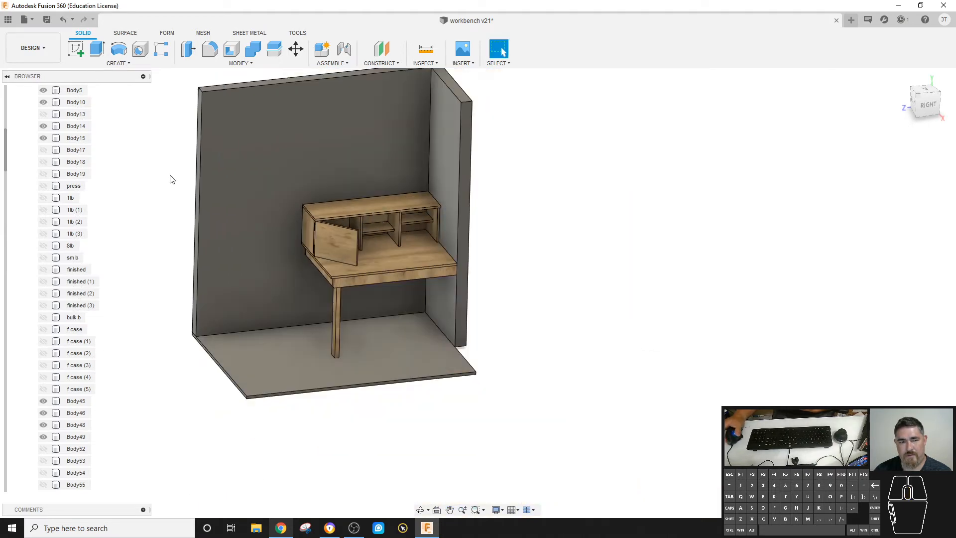
# - Check the mass and physical material of the wall body, Body1, in its properties
pyautogui.moveTo(130, 158); pyautogui.dragTo(180, 224, button='middle')
pyautogui.scroll(3, 46, 106)
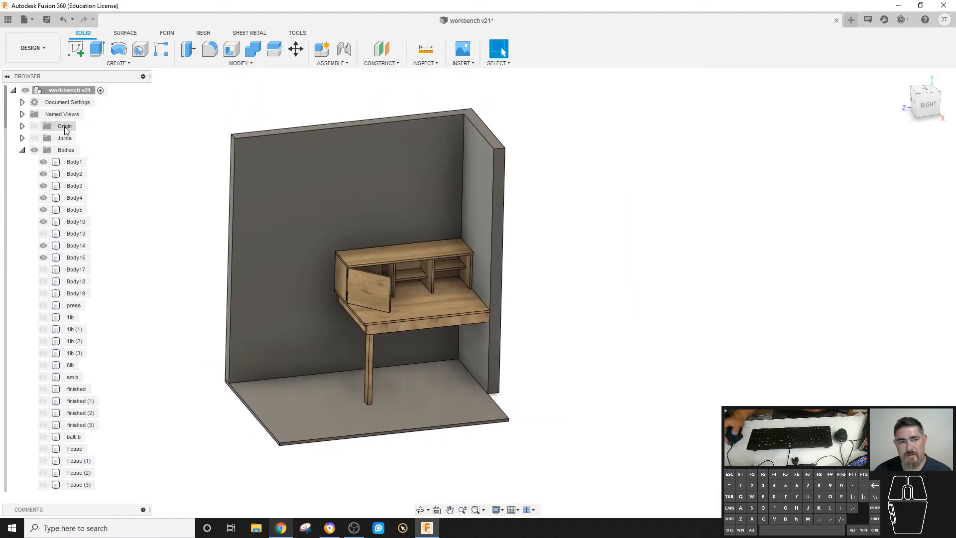
pyautogui.rightClick(67, 162)
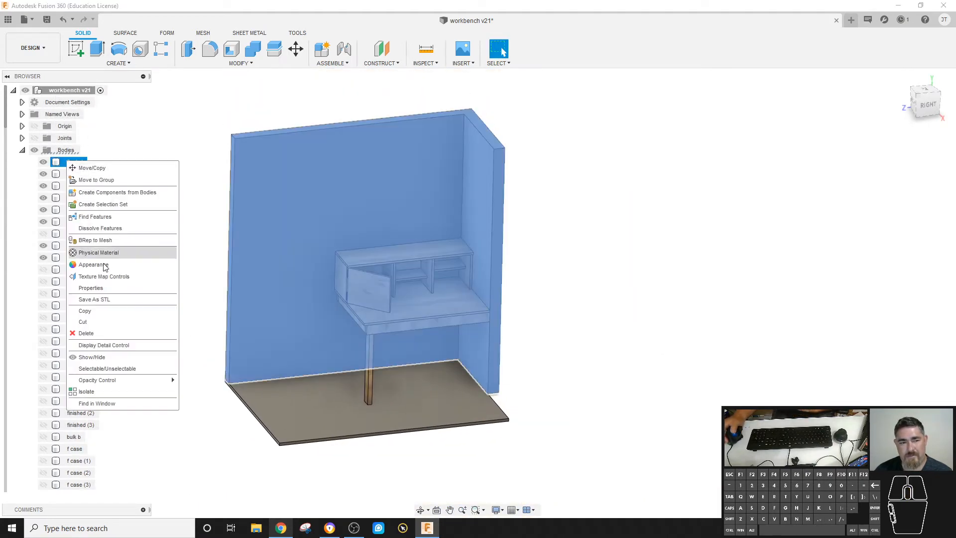
pyautogui.click(103, 288)
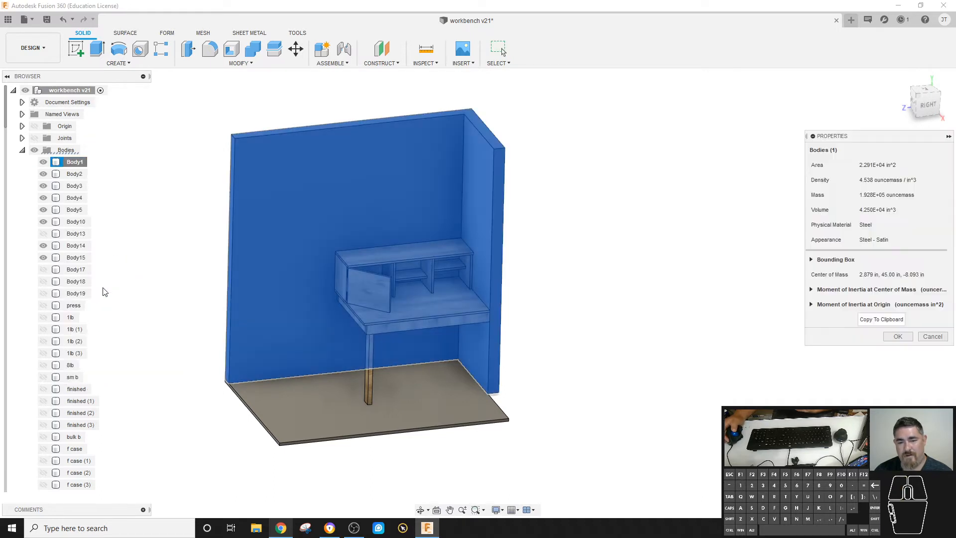
pyautogui.press('Escape')
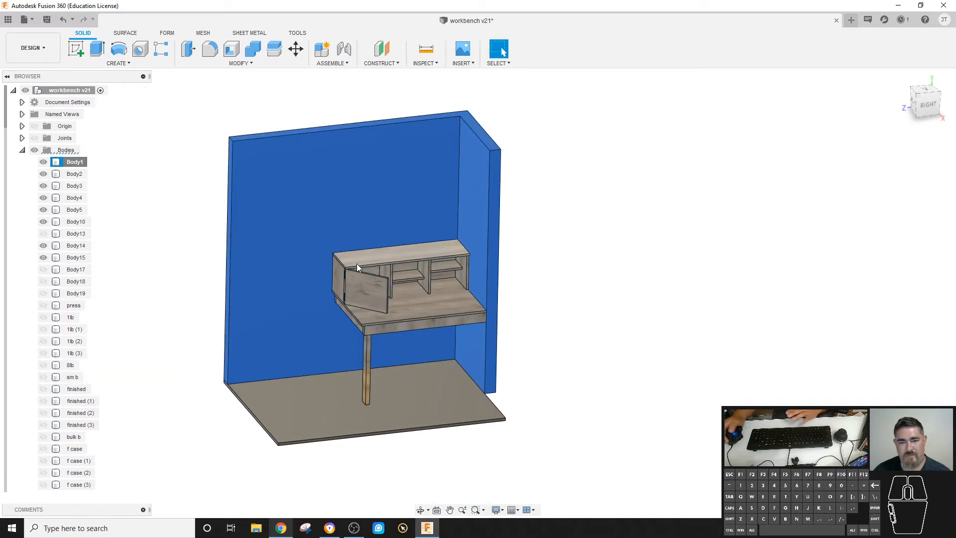
# - Check the mass and physical material of the desktop body, Body2, in its properties
pyautogui.click(420, 311)
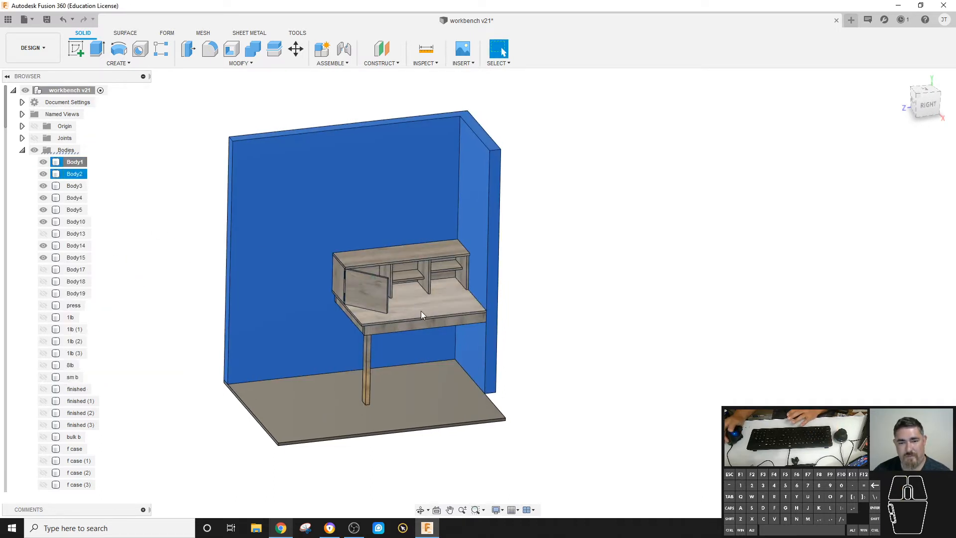
pyautogui.rightClick(71, 175)
pyautogui.click(124, 301)
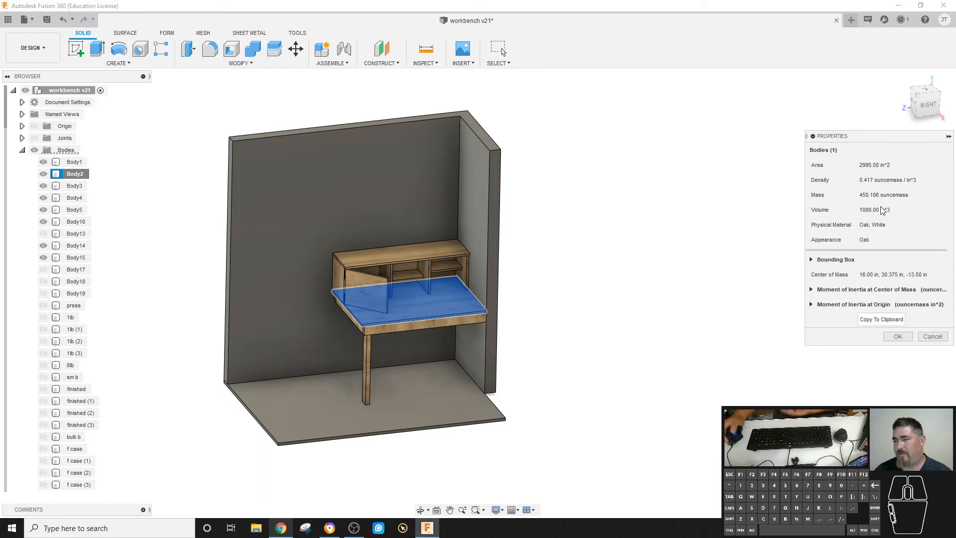
pyautogui.click(931, 337)
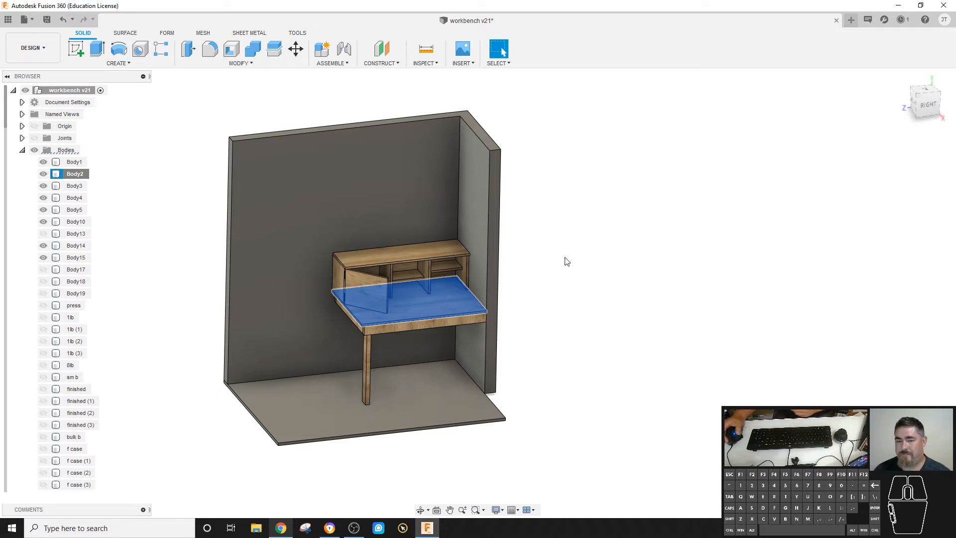
# - Open the Appearance settings and add Pine from the Wood library to the design's appearances
pyautogui.scroll(3, 588, 313)
pyautogui.scroll(3, 588, 313)
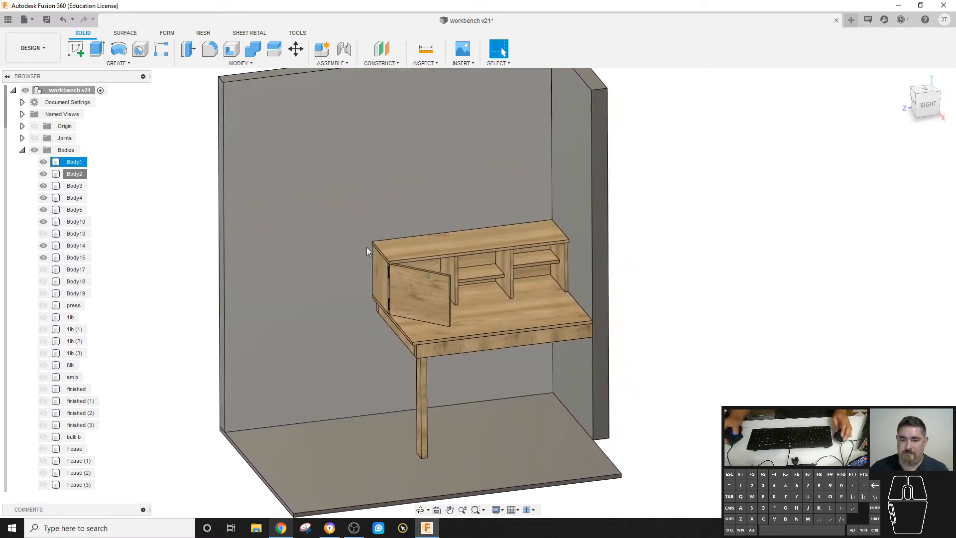
pyautogui.scroll(4, 368, 248)
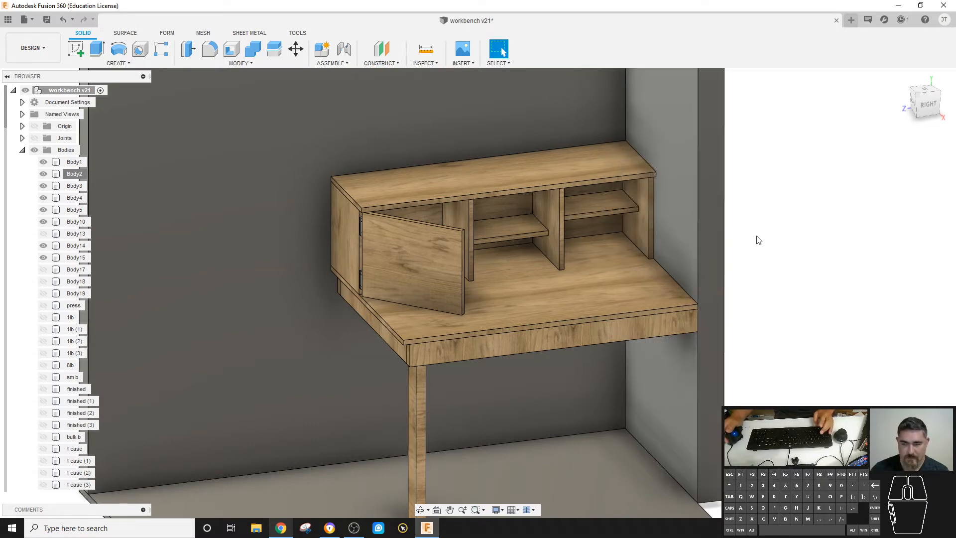
pyautogui.press('a')
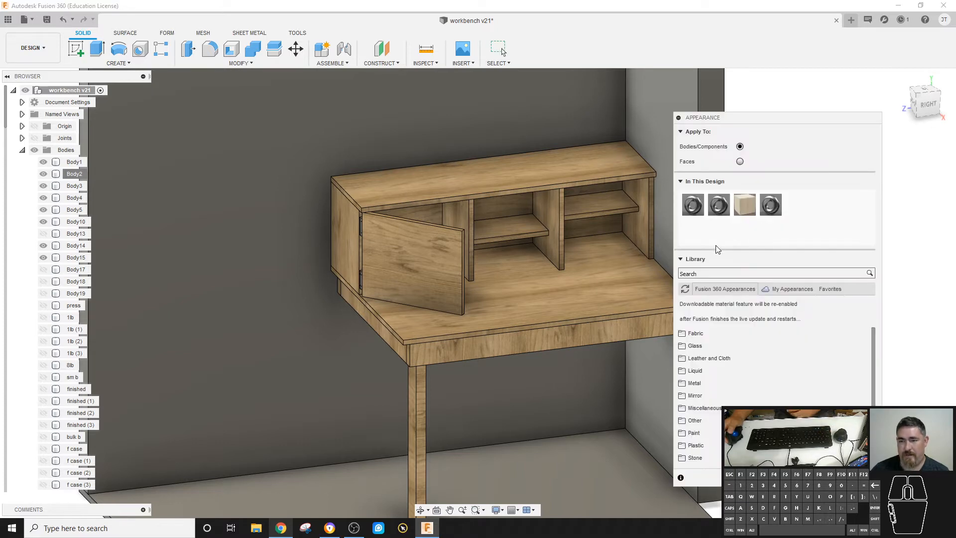
pyautogui.click(239, 64)
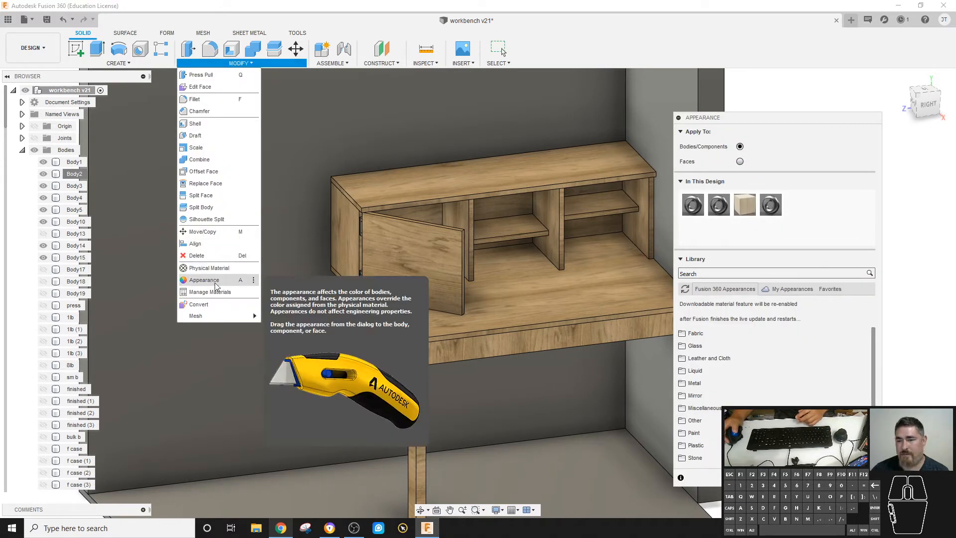
pyautogui.scroll(-1, 797, 383)
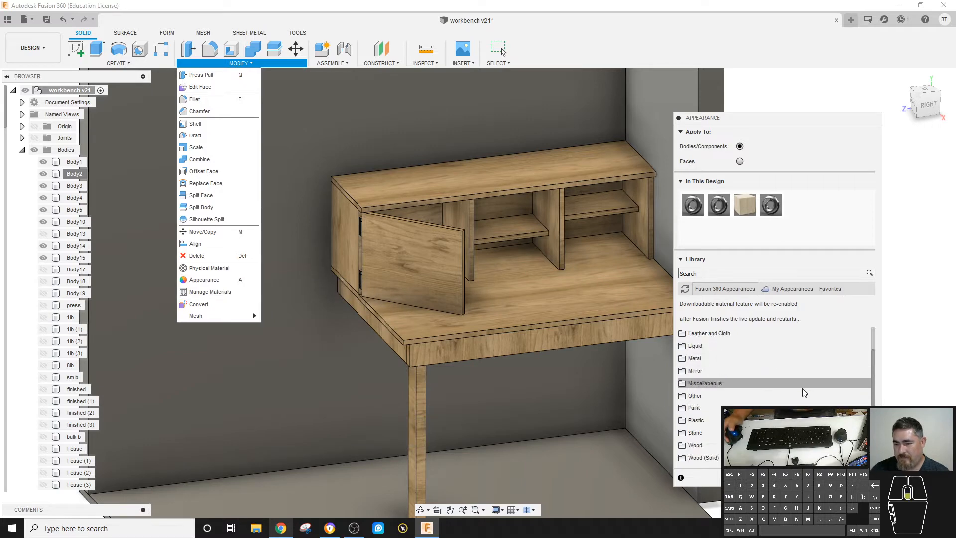
pyautogui.click(841, 210)
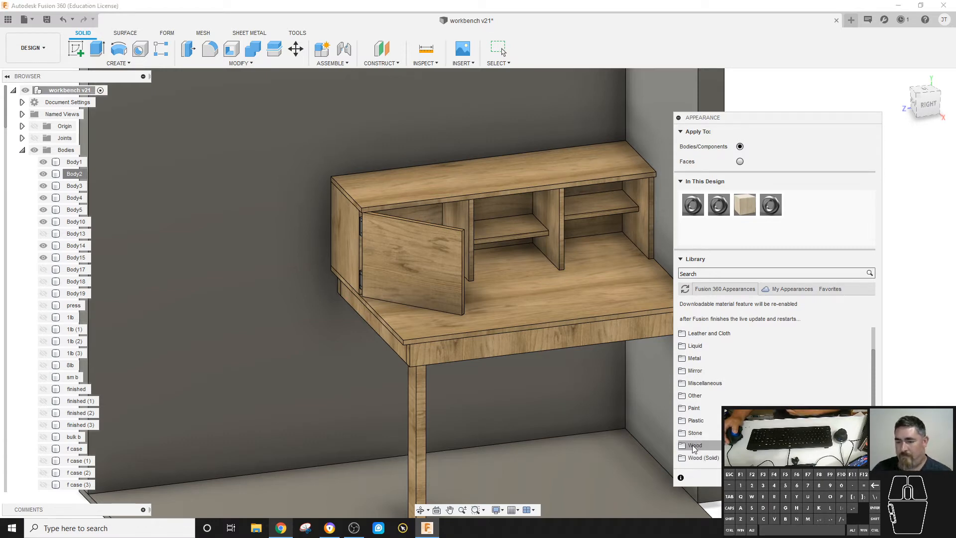
pyautogui.click(692, 446)
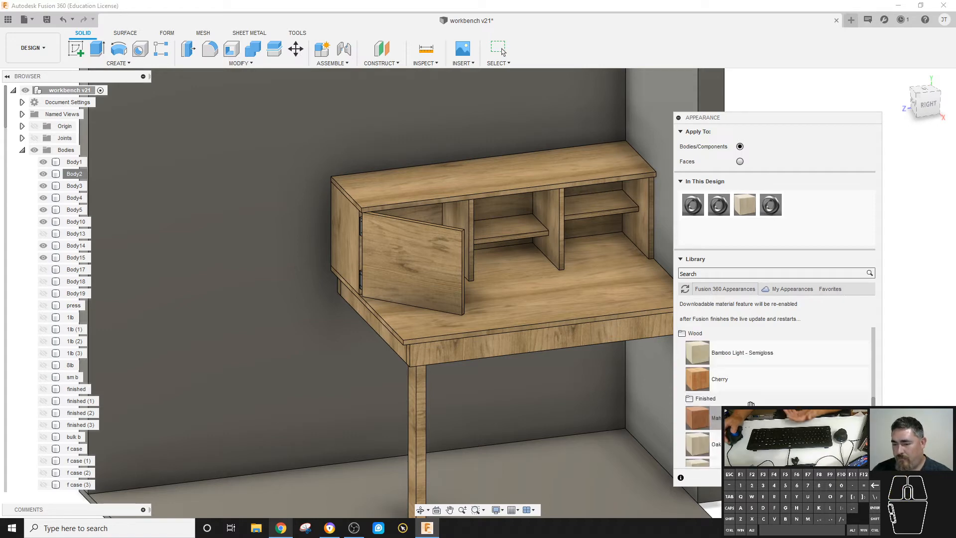
pyautogui.scroll(-3, 694, 405)
pyautogui.scroll(1, 695, 406)
pyautogui.scroll(-3, 694, 405)
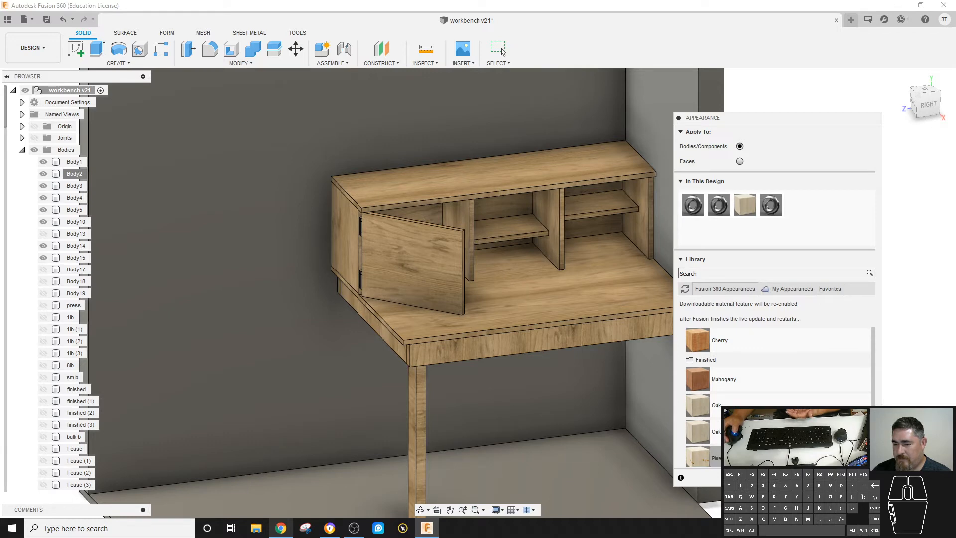
pyautogui.moveTo(713, 391); pyautogui.dragTo(816, 220)
# - Examine the advanced parameters of the Pine appearance, including its highlight controls, and close the editor without changes
pyautogui.doubleClick(806, 205)
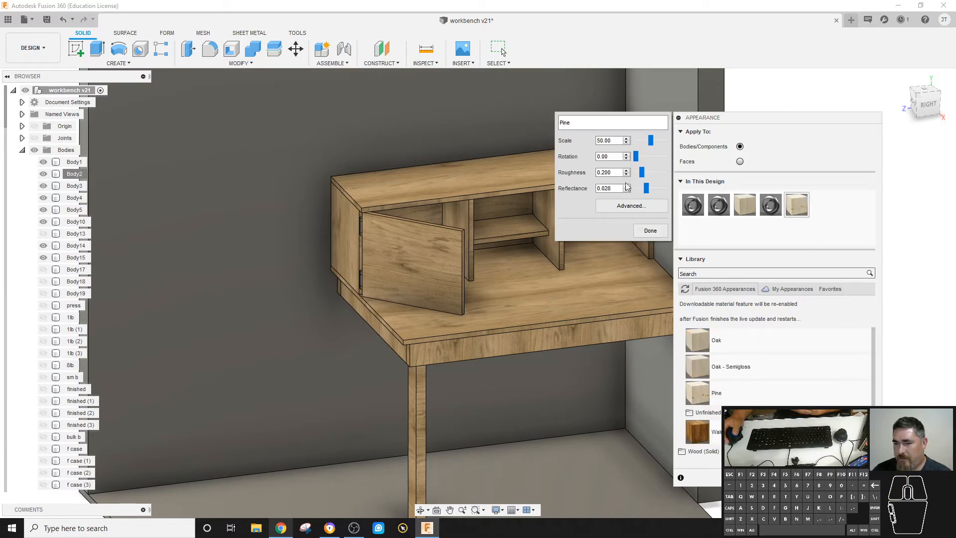
pyautogui.click(627, 205)
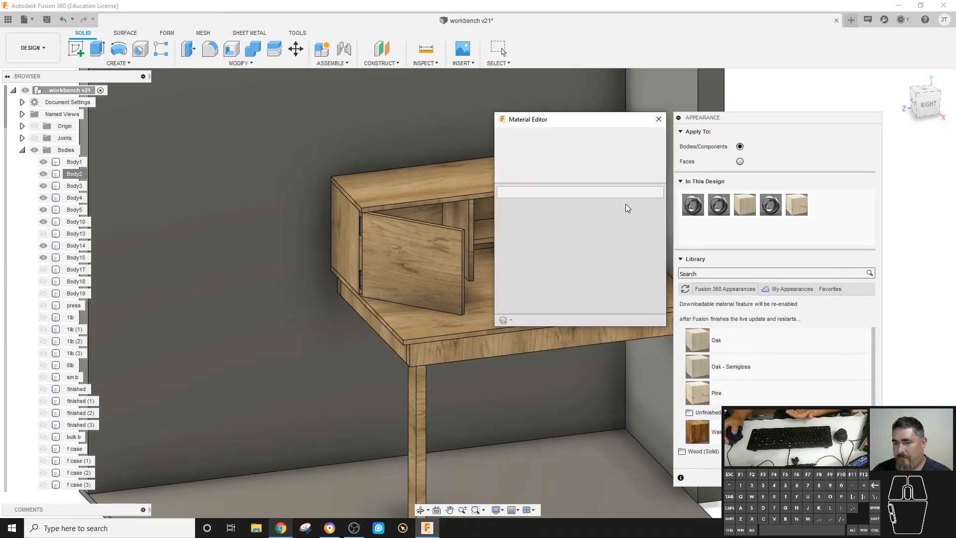
pyautogui.scroll(-3, 599, 274)
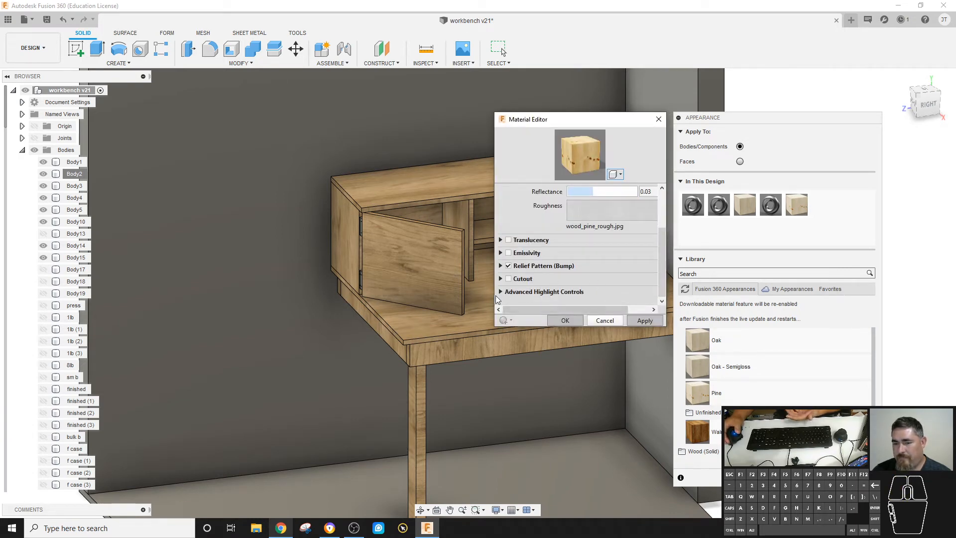
pyautogui.click(505, 294)
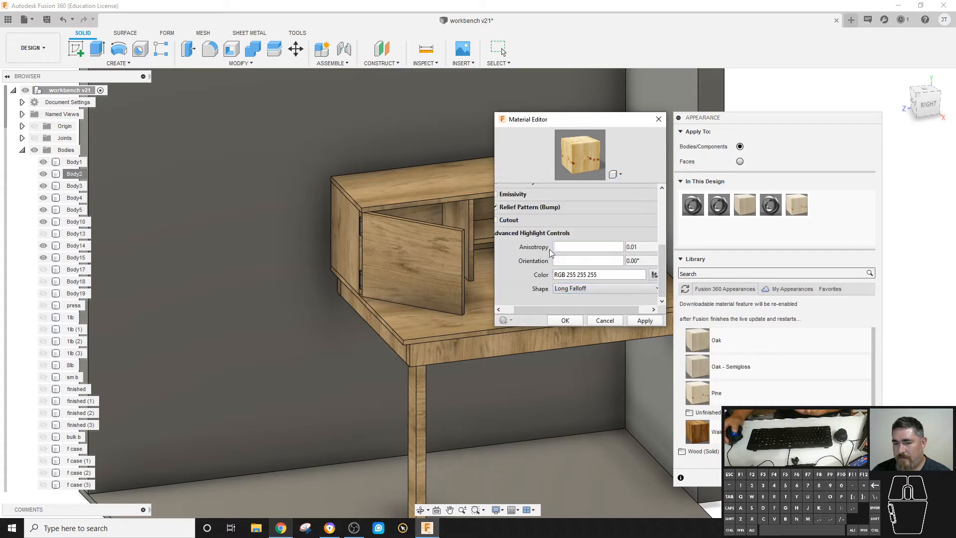
pyautogui.scroll(6, 566, 239)
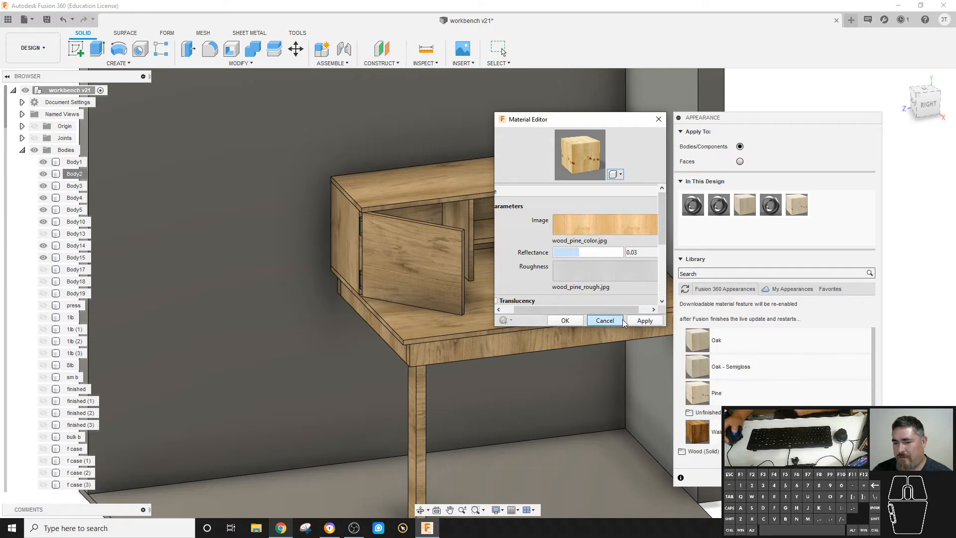
pyautogui.click(642, 320)
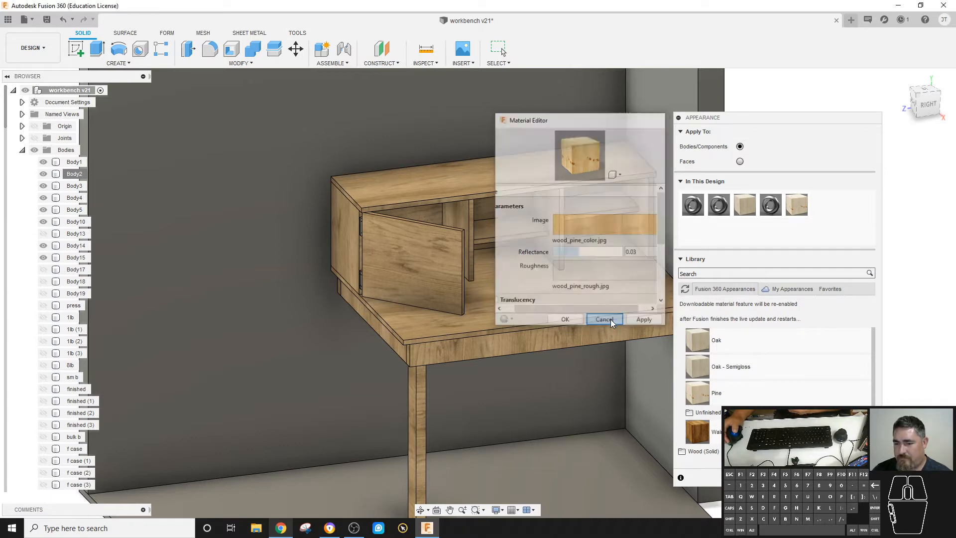
# - Examine the advanced parameters of the design's Oak appearance and close the editor without changes
pyautogui.scroll(5, 701, 413)
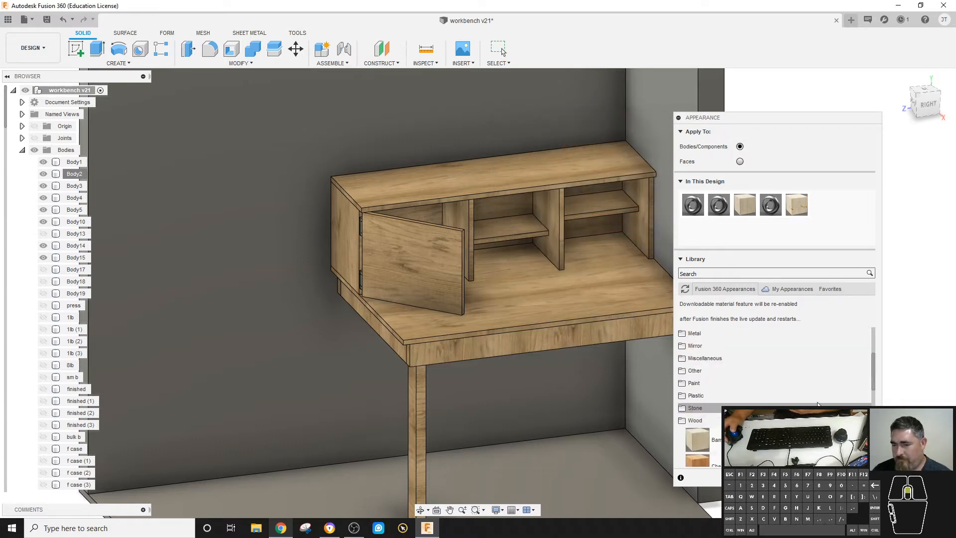
pyautogui.scroll(-5, 702, 416)
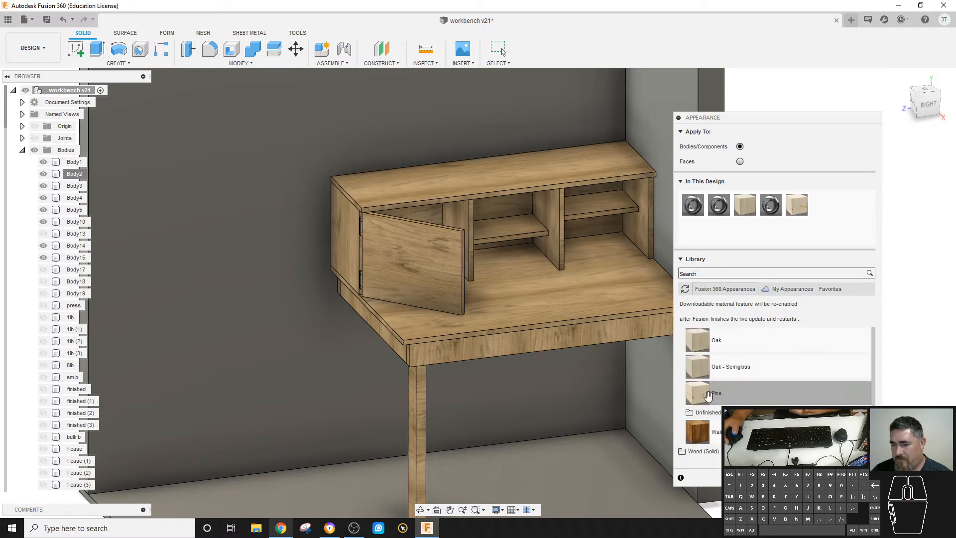
pyautogui.scroll(3, 744, 394)
pyautogui.scroll(-3, 740, 392)
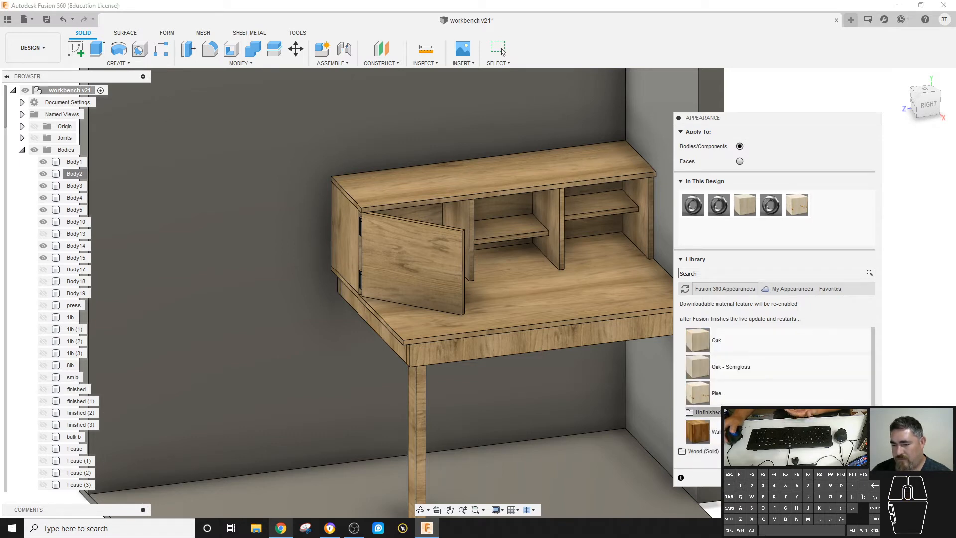
pyautogui.doubleClick(745, 203)
pyautogui.click(631, 205)
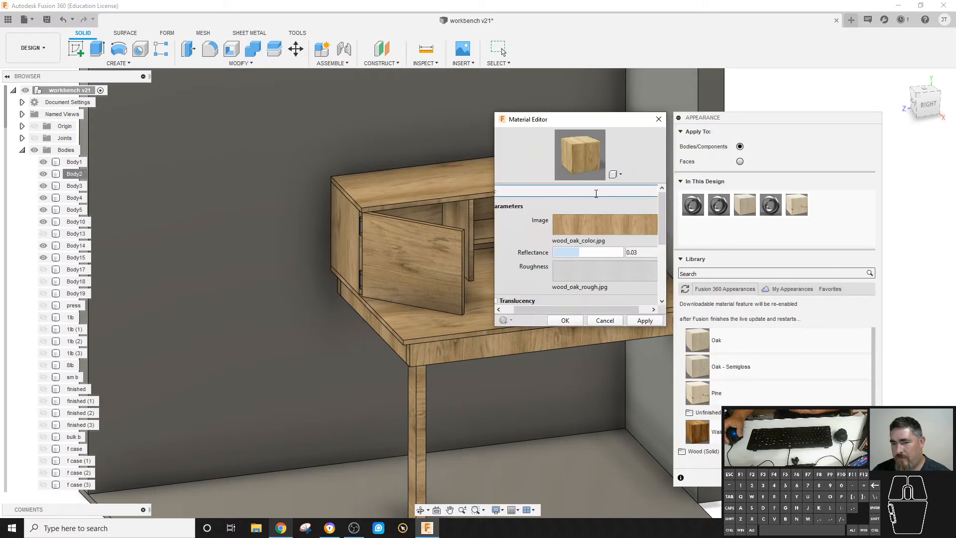
pyautogui.click(605, 320)
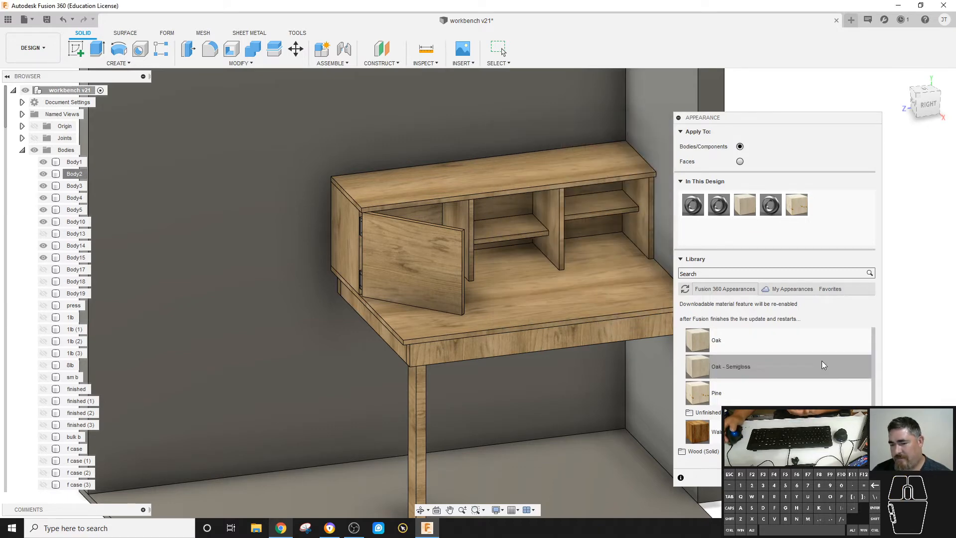
# - Apply 3D Walnut - Stained dark semigloss from the Wood (Solid) Stained library to the desk's front and side aprons
pyautogui.scroll(4, 821, 360)
pyautogui.scroll(-5, 796, 400)
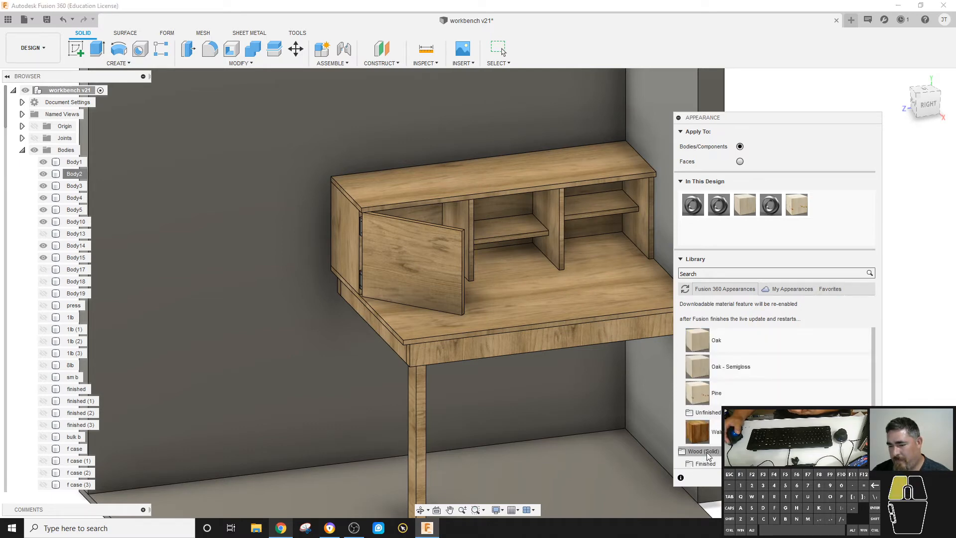
pyautogui.scroll(-2, 714, 438)
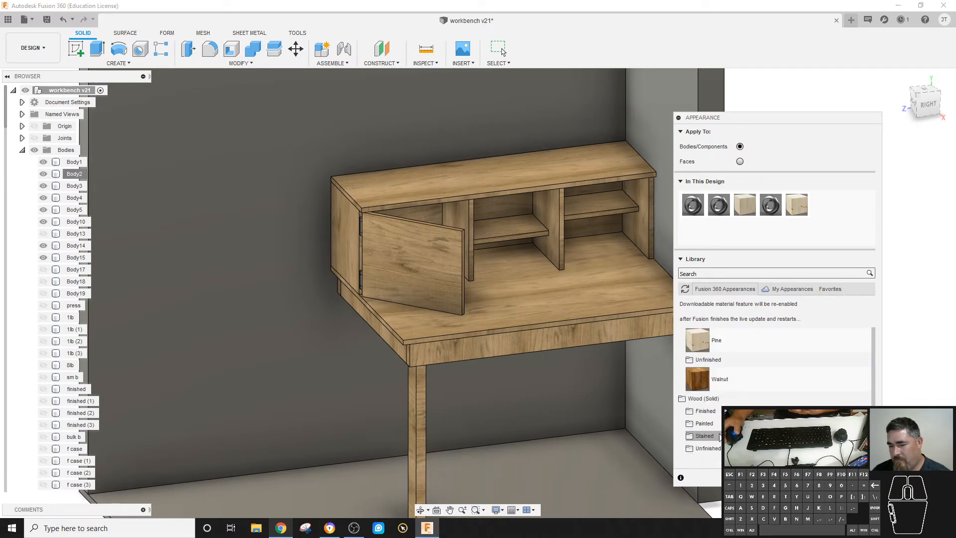
pyautogui.click(713, 436)
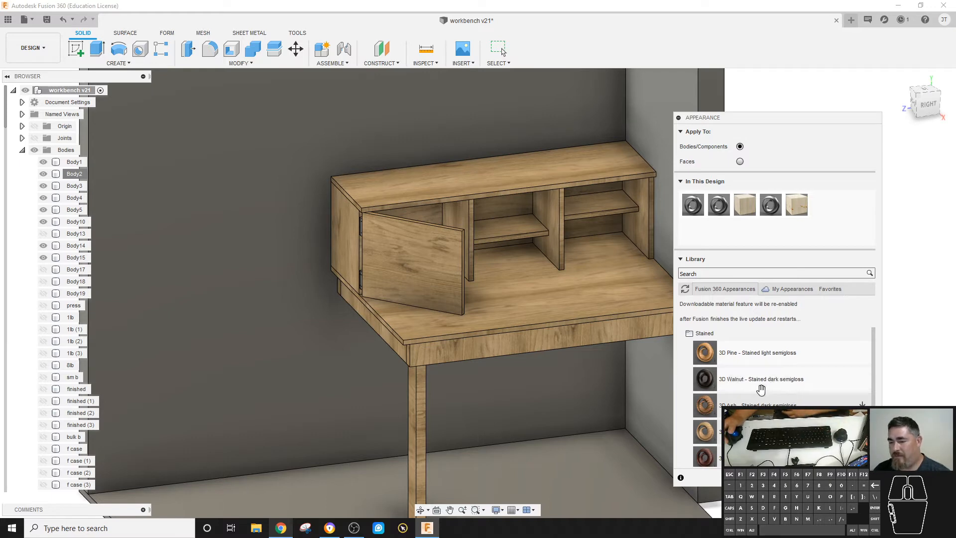
pyautogui.scroll(10, 743, 379)
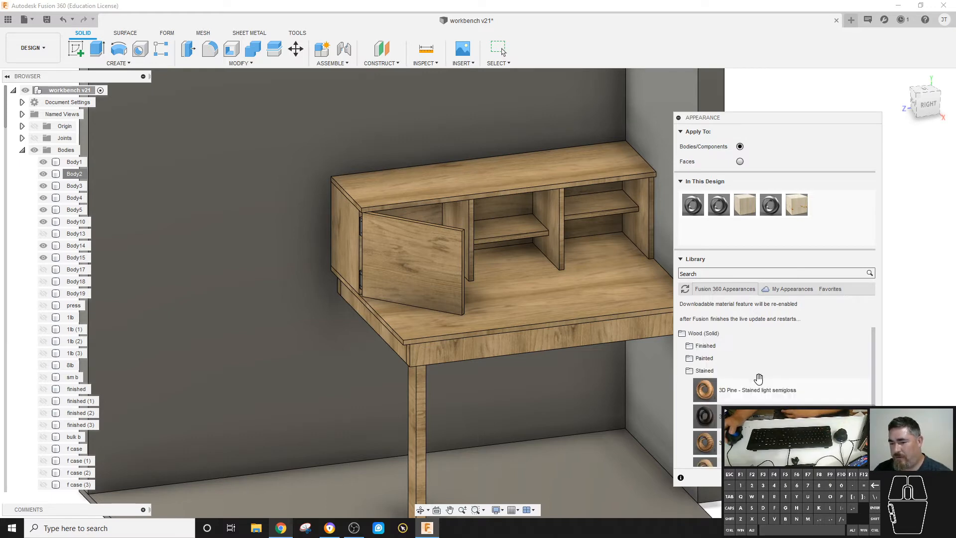
pyautogui.scroll(-6, 772, 389)
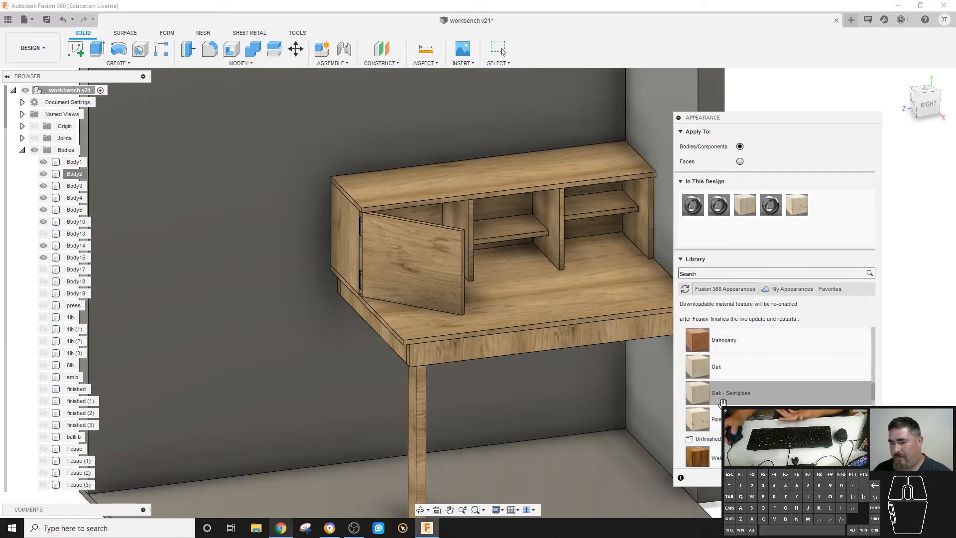
pyautogui.scroll(3, 755, 359)
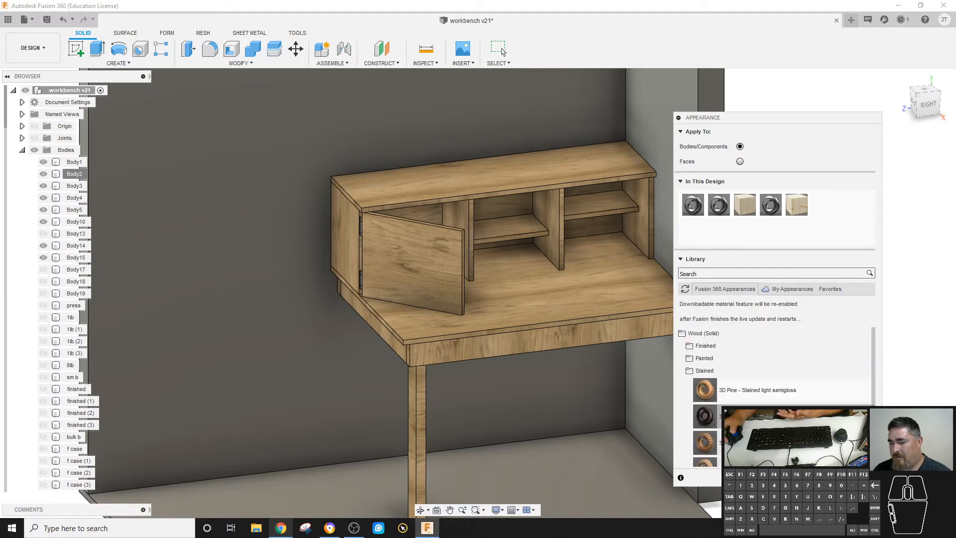
pyautogui.moveTo(704, 416); pyautogui.dragTo(613, 344)
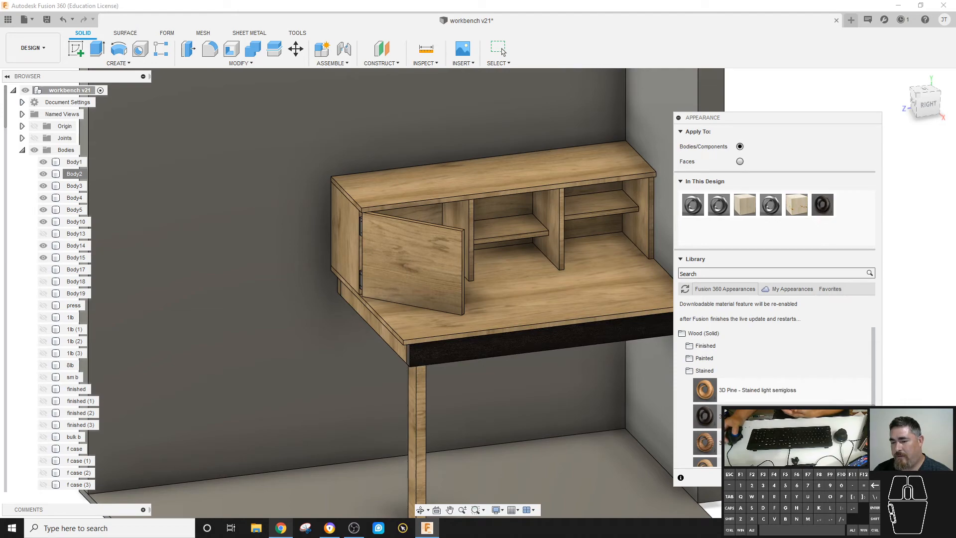
pyautogui.moveTo(704, 415); pyautogui.dragTo(391, 343)
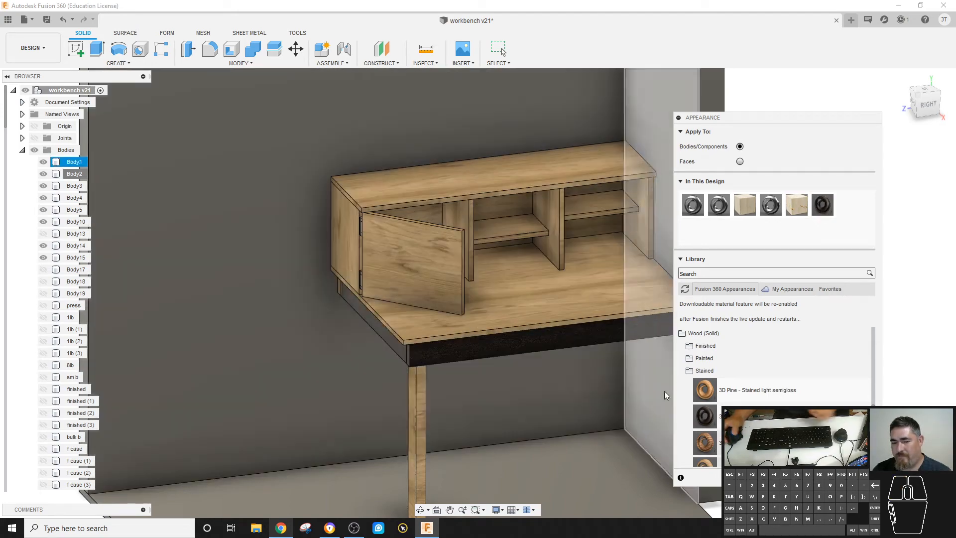
# - Apply the dark stained 3D Walnut to the remaining supports under the desktop, the leg and the cabinet's outer side panel
pyautogui.moveTo(704, 415); pyautogui.dragTo(400, 314)
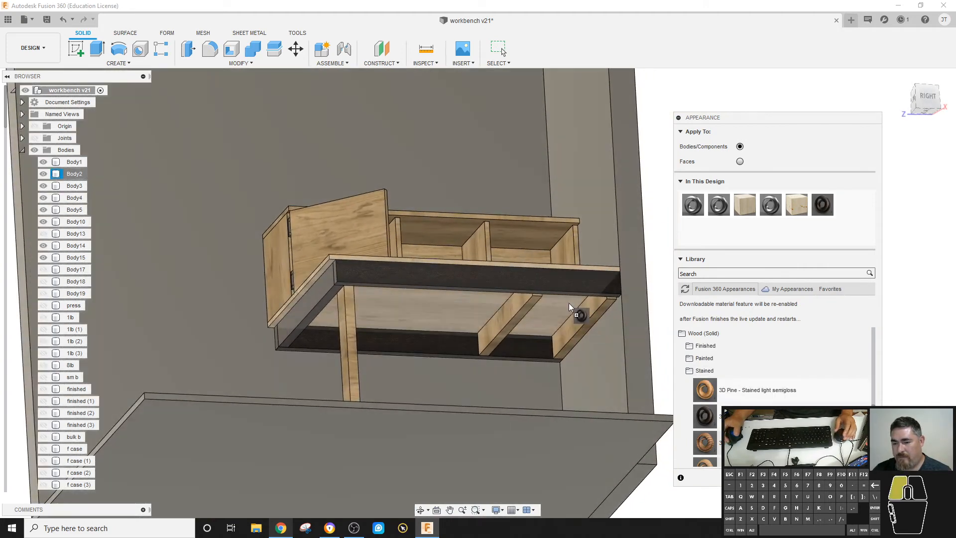
pyautogui.moveTo(704, 416); pyautogui.dragTo(530, 305)
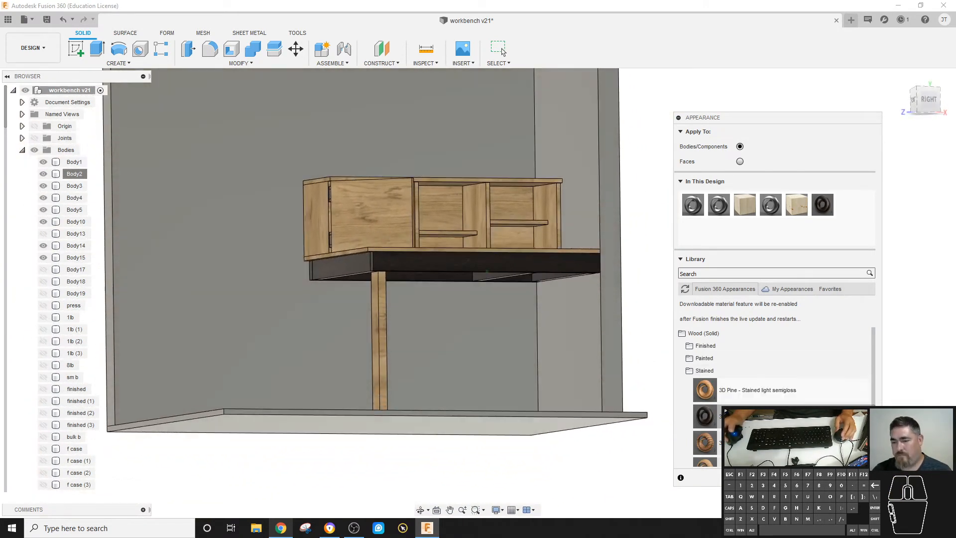
pyautogui.moveTo(705, 415); pyautogui.dragTo(380, 312)
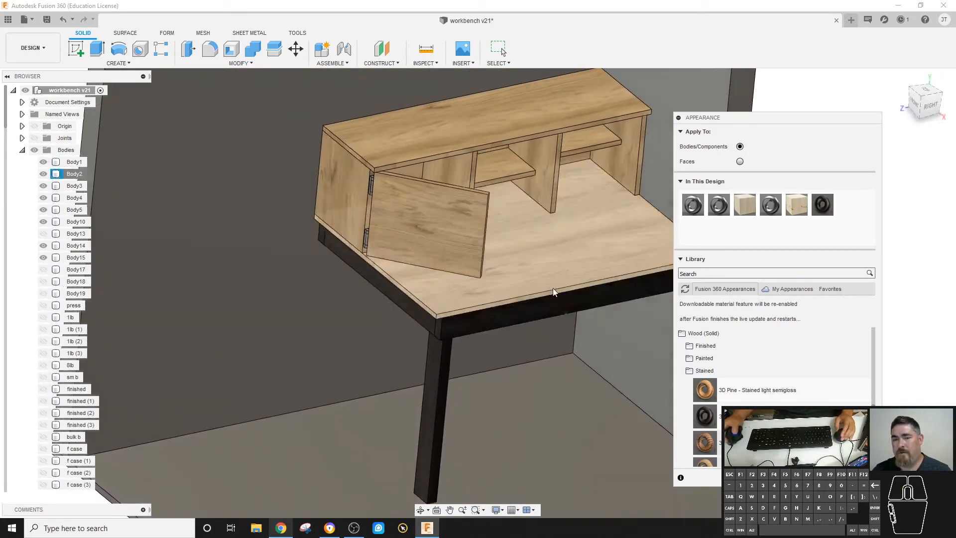
pyautogui.moveTo(705, 416); pyautogui.dragTo(368, 229)
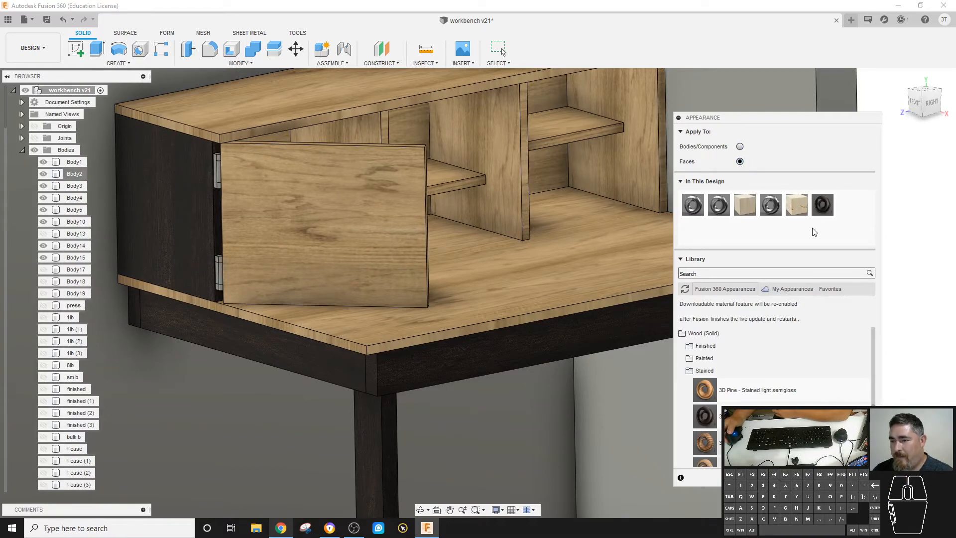
# - Try to apply the dark stained 3D Walnut to the desktop's front edge at face level
pyautogui.moveTo(822, 204); pyautogui.dragTo(635, 296)
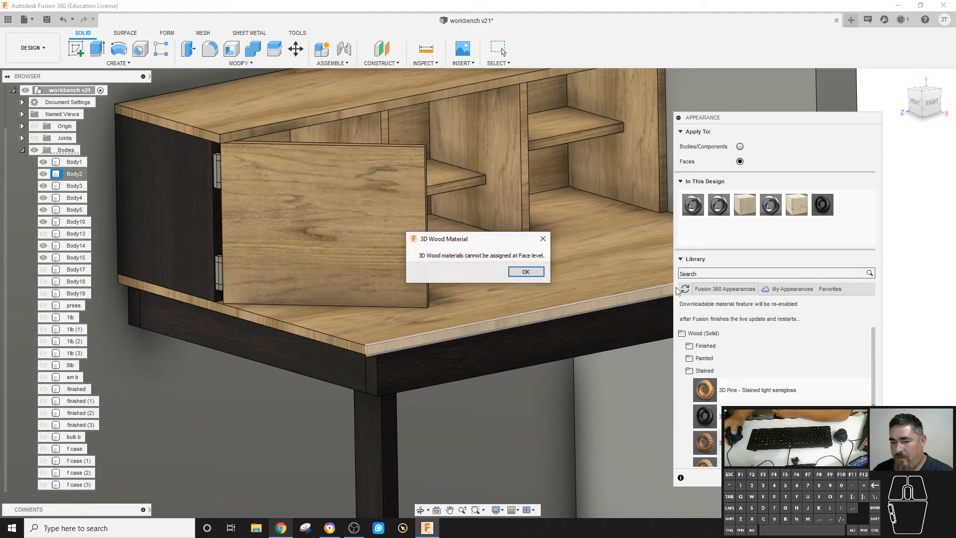
pyautogui.click(526, 272)
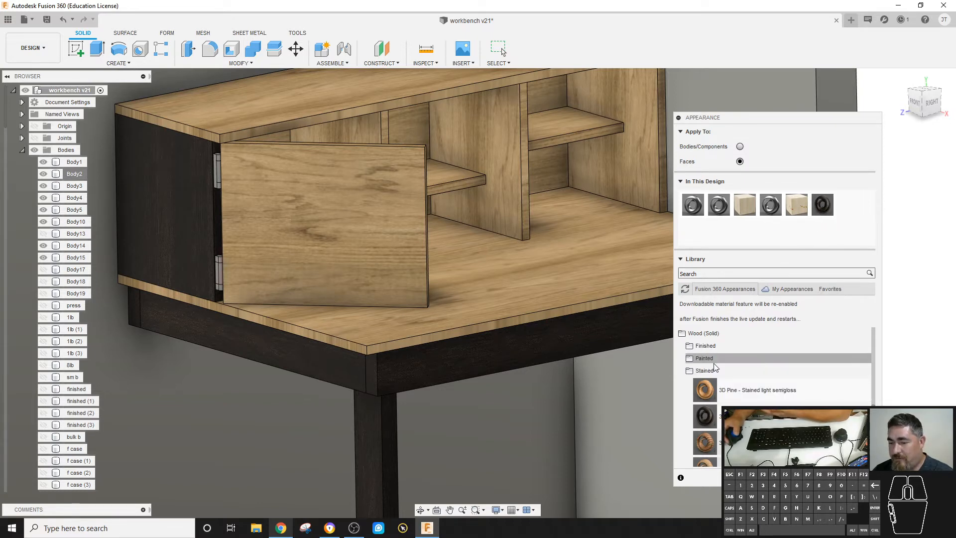
# - Apply Powder Coat - Rough (Black) from the Paint library to the desktop's front and side edge faces only
pyautogui.scroll(3, 722, 366)
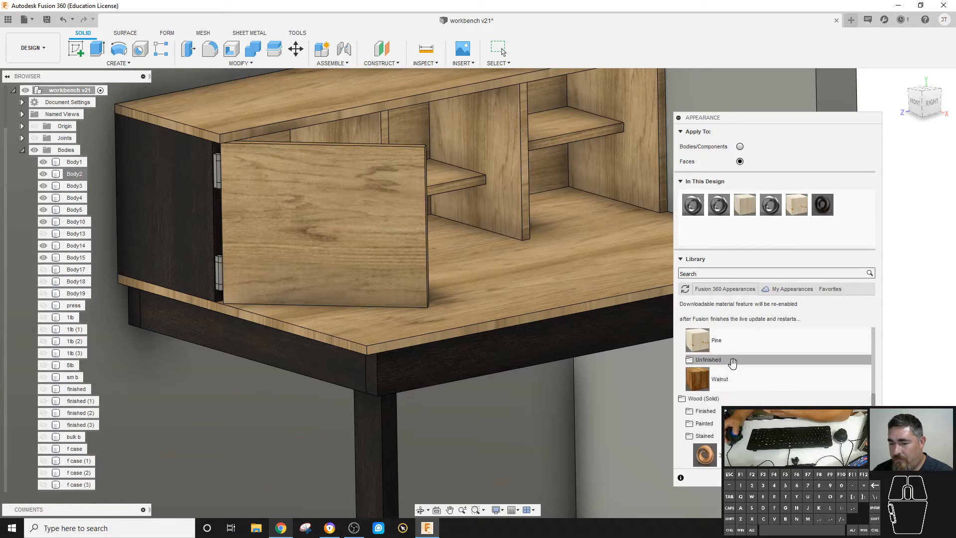
pyautogui.scroll(5, 729, 363)
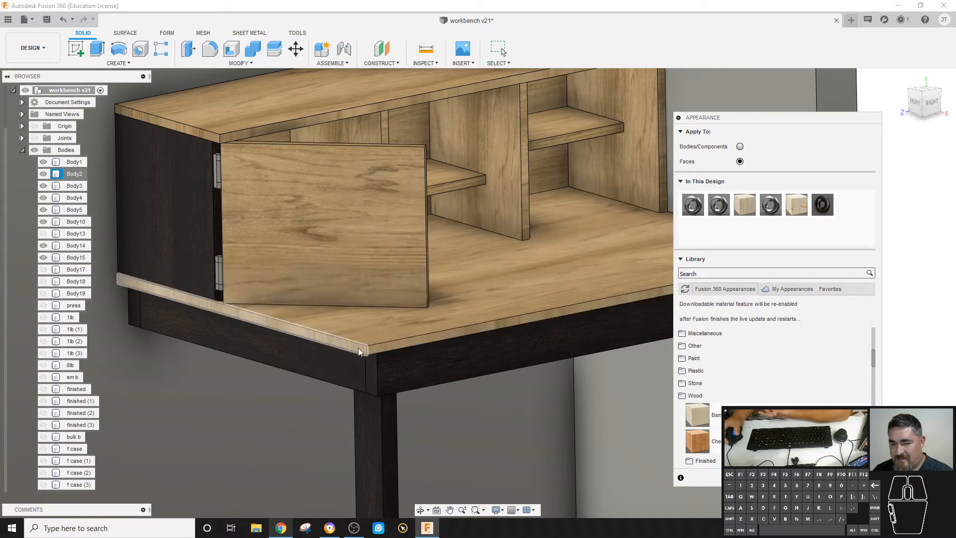
pyautogui.click(704, 355)
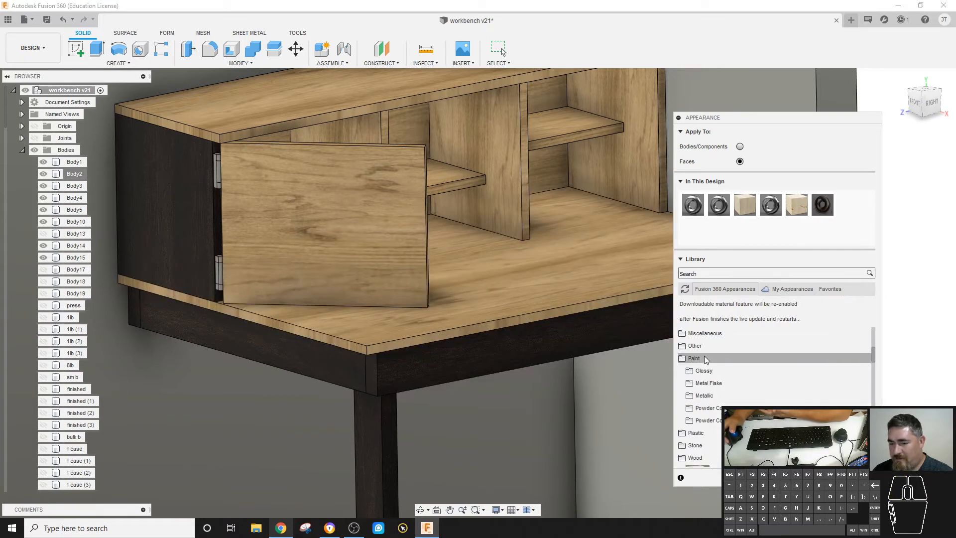
pyautogui.click(703, 355)
pyautogui.click(703, 359)
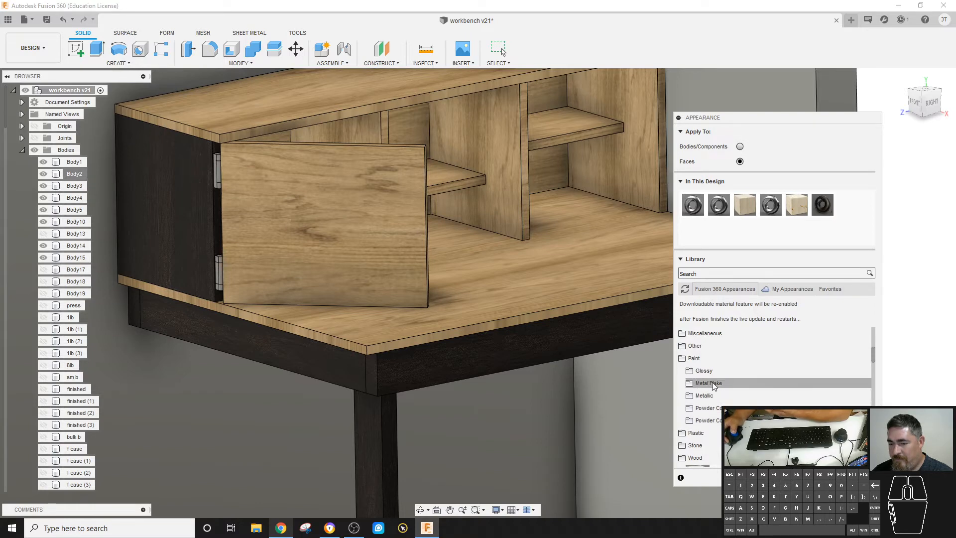
pyautogui.click(732, 408)
pyautogui.scroll(-2, 741, 393)
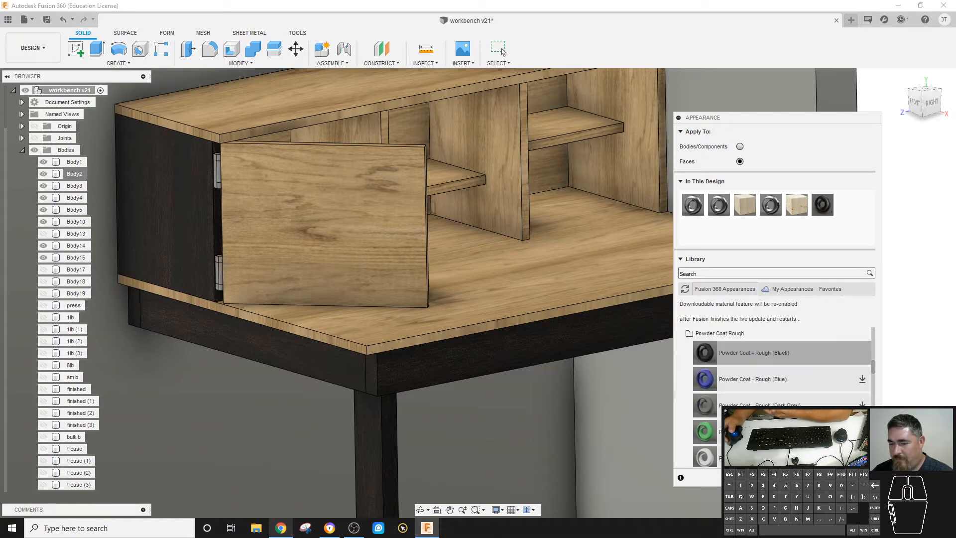
pyautogui.scroll(1, 741, 389)
pyautogui.moveTo(742, 386); pyautogui.dragTo(523, 318)
pyautogui.moveTo(740, 388); pyautogui.dragTo(527, 342)
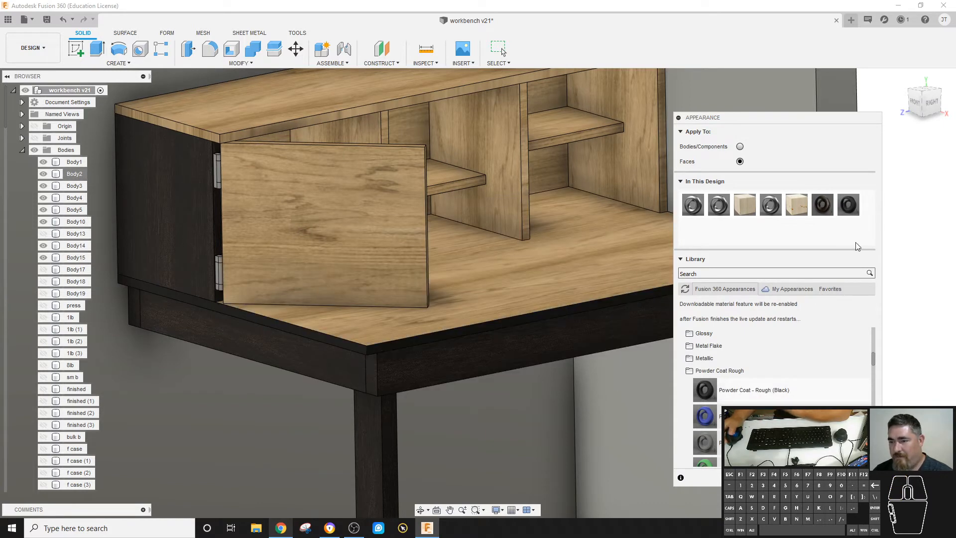
# - Adjust the color of the Powder Coat - Rough (Black) appearance to a dark grey of RGB 40, 35, 35
pyautogui.doubleClick(850, 204)
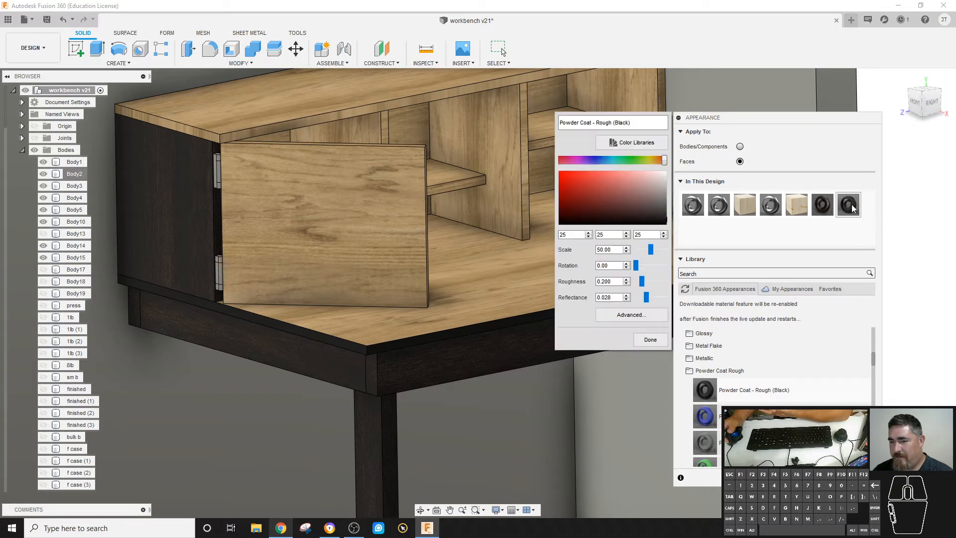
pyautogui.moveTo(661, 220)
pyautogui.mouseDown()
pyautogui.moveTo(622, 199)
pyautogui.moveTo(650, 217)
pyautogui.mouseUp()
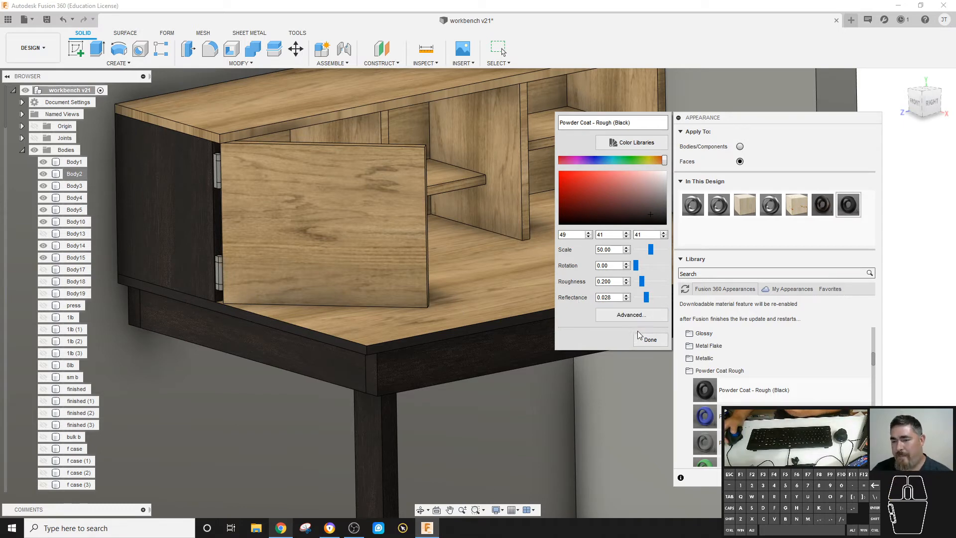
pyautogui.moveTo(650, 218); pyautogui.dragTo(704, 247)
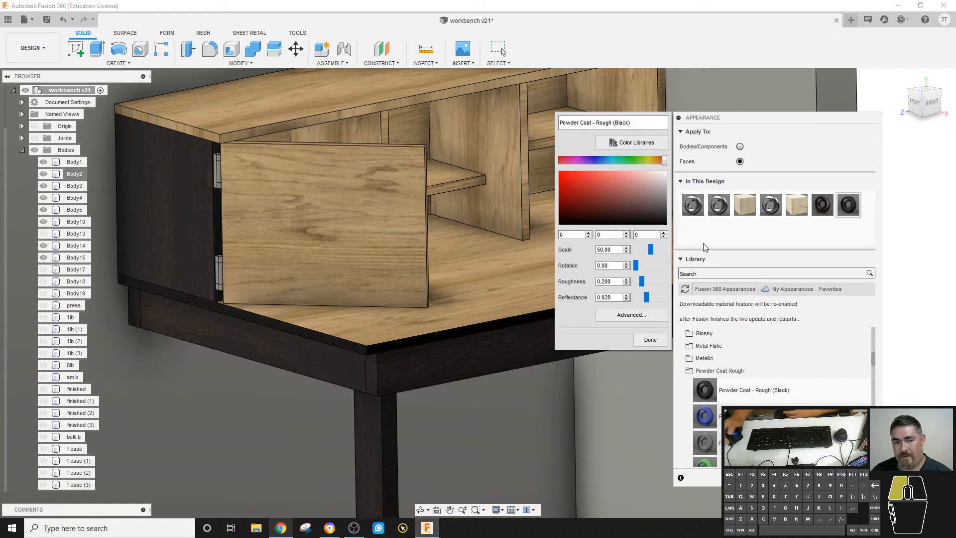
pyautogui.moveTo(662, 223); pyautogui.dragTo(653, 219)
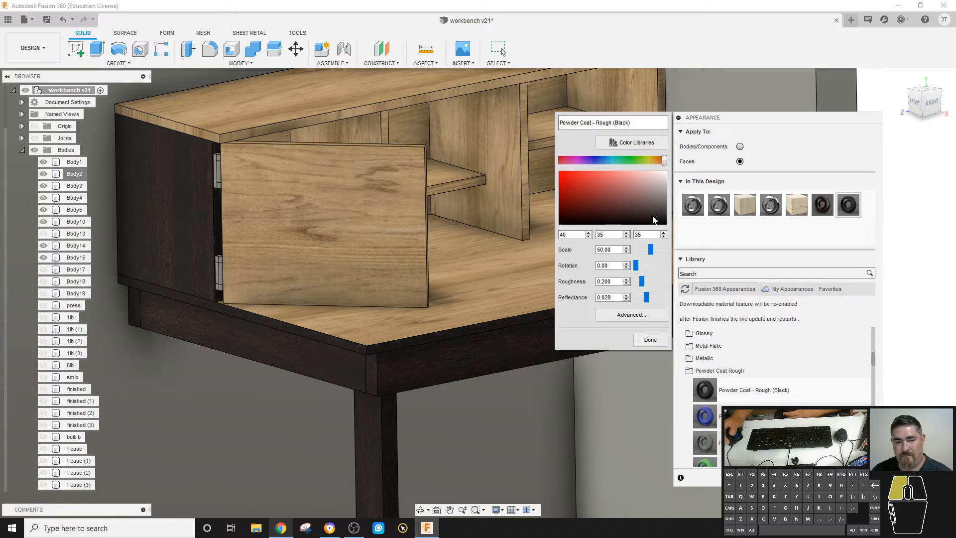
pyautogui.click(651, 340)
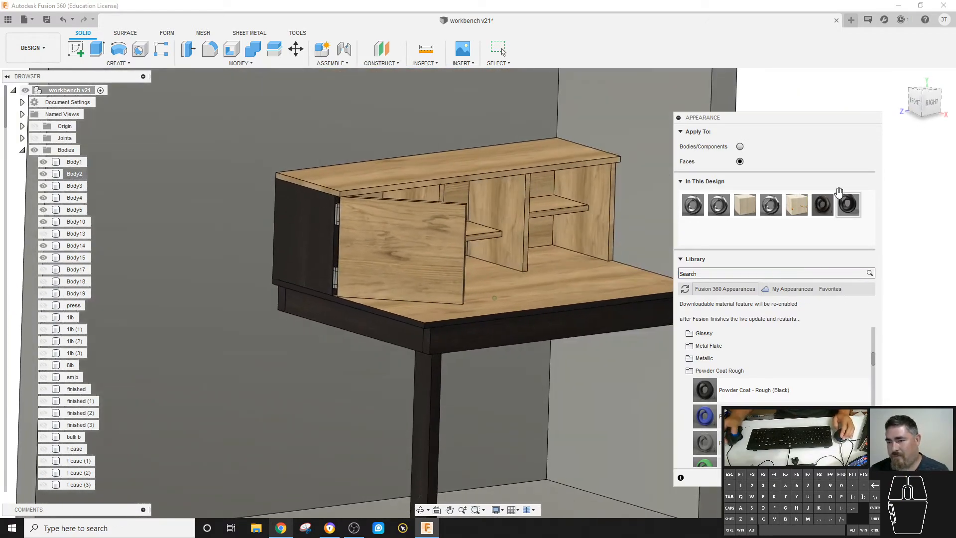
# - Apply the dark stained 3D Walnut to the hutch's back panel and far side panel as whole bodies
pyautogui.moveTo(818, 209); pyautogui.dragTo(594, 199)
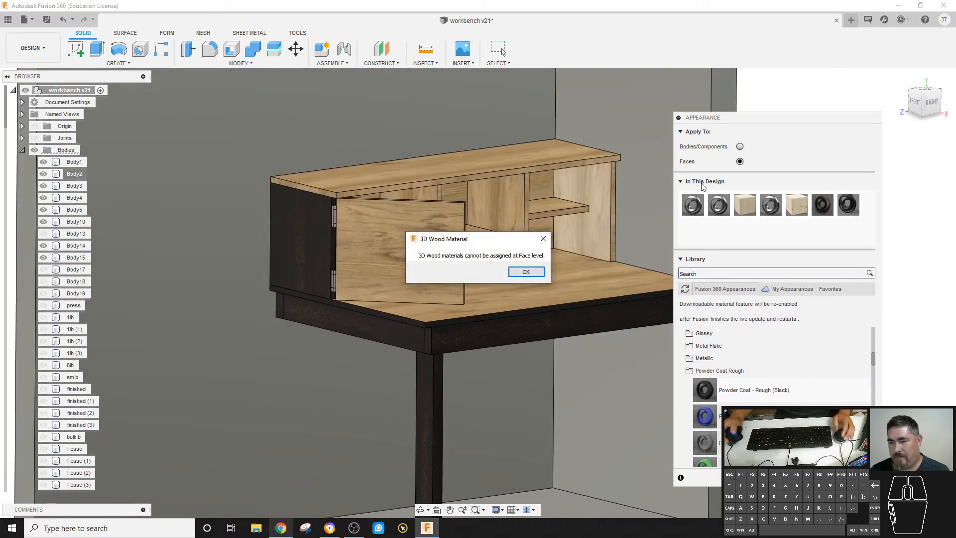
pyautogui.click(528, 271)
pyautogui.moveTo(822, 206); pyautogui.dragTo(546, 191)
pyautogui.moveTo(796, 208); pyautogui.dragTo(755, 211)
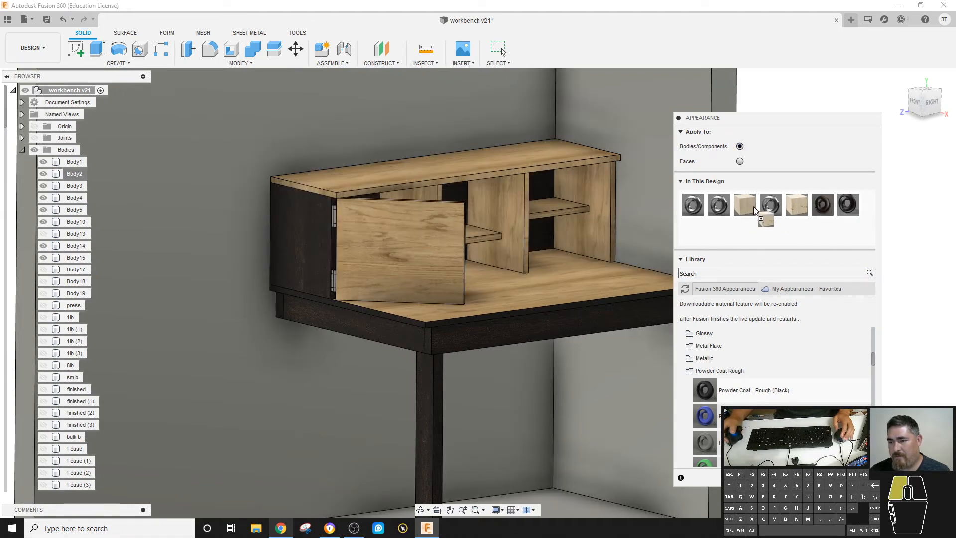
pyautogui.moveTo(819, 205); pyautogui.dragTo(599, 193)
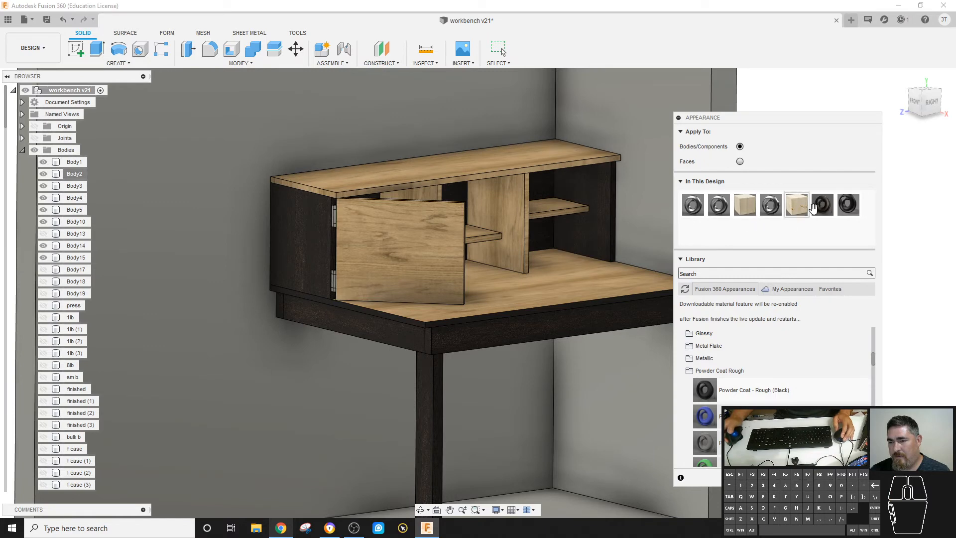
# - Apply the dark stained 3D Walnut to the hutch's vertical dividers and shelves, and close the Appearance settings
pyautogui.moveTo(817, 205); pyautogui.dragTo(519, 206)
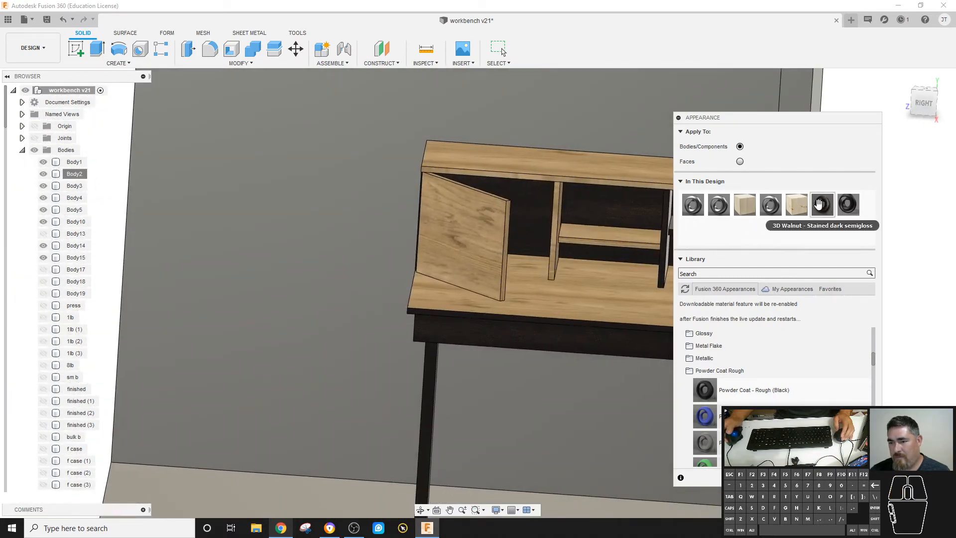
pyautogui.moveTo(819, 205); pyautogui.dragTo(616, 235)
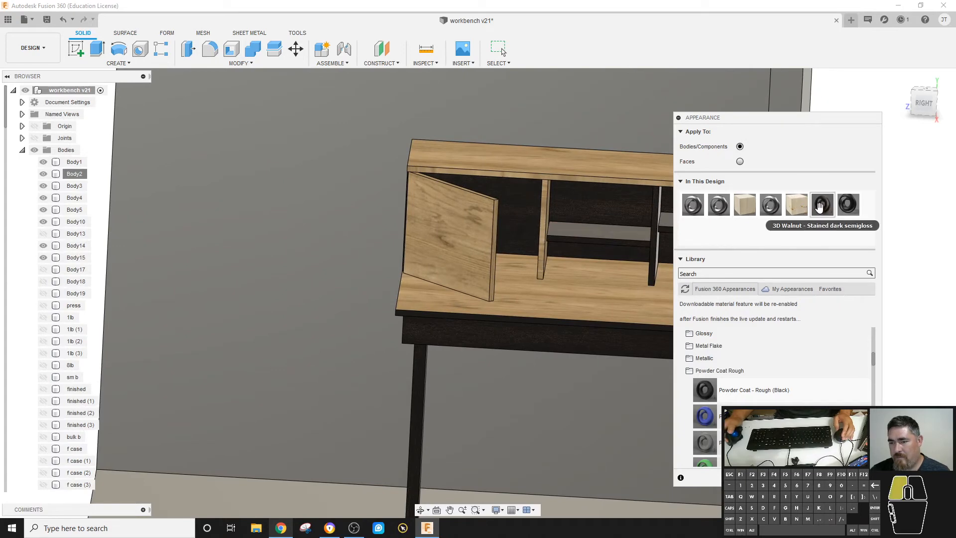
pyautogui.moveTo(821, 205); pyautogui.dragTo(547, 200)
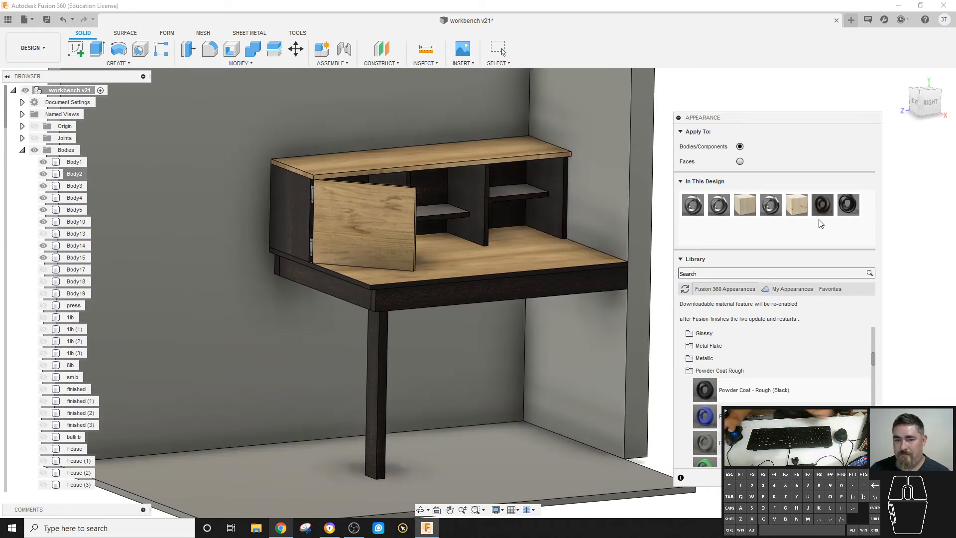
pyautogui.press('Escape')
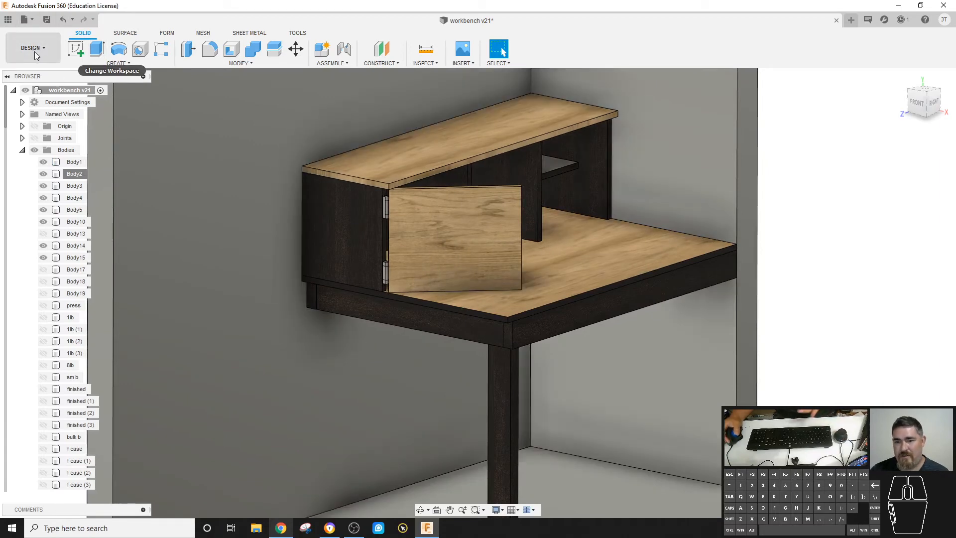
pyautogui.scroll(-1, 289, 211)
pyautogui.scroll(-3, 348, 217)
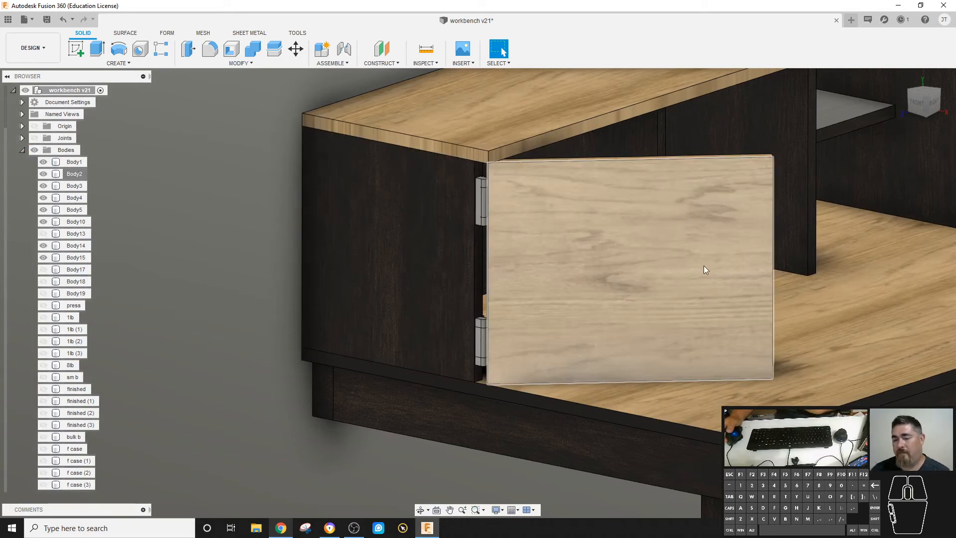
pyautogui.scroll(5, 407, 223)
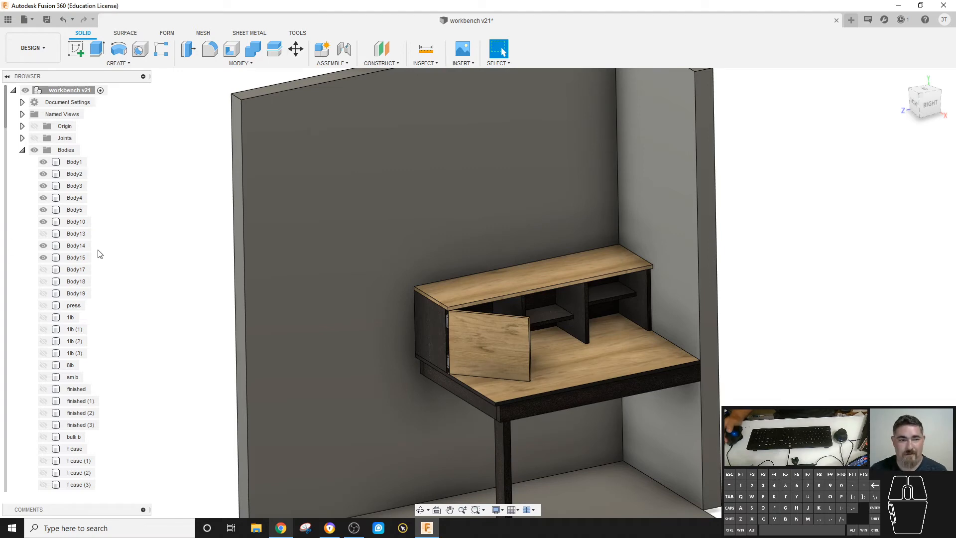
# - Look through the Paint and Wood categories of the appearance library, and check the job status for program updates
pyautogui.press('a')
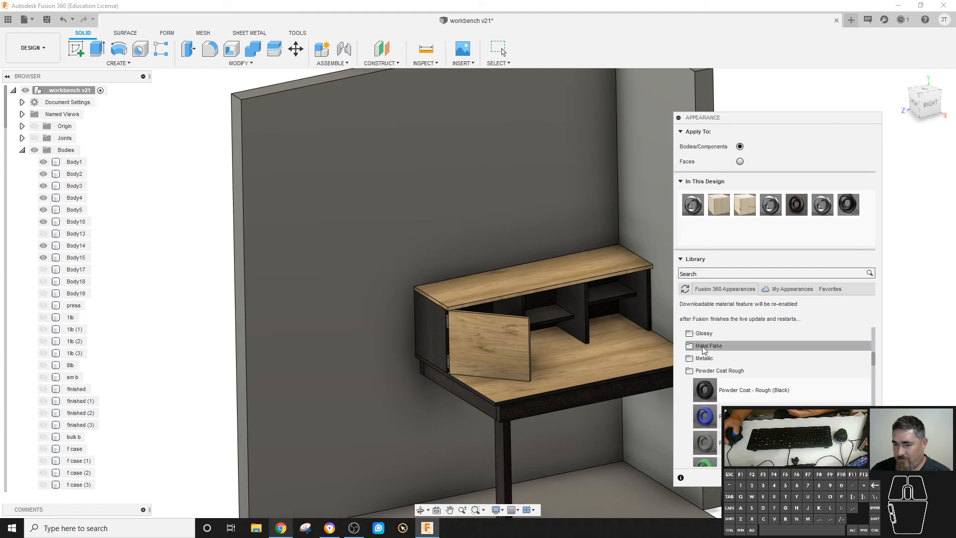
pyautogui.scroll(1, 703, 344)
pyautogui.scroll(-2, 747, 377)
pyautogui.scroll(1, 749, 376)
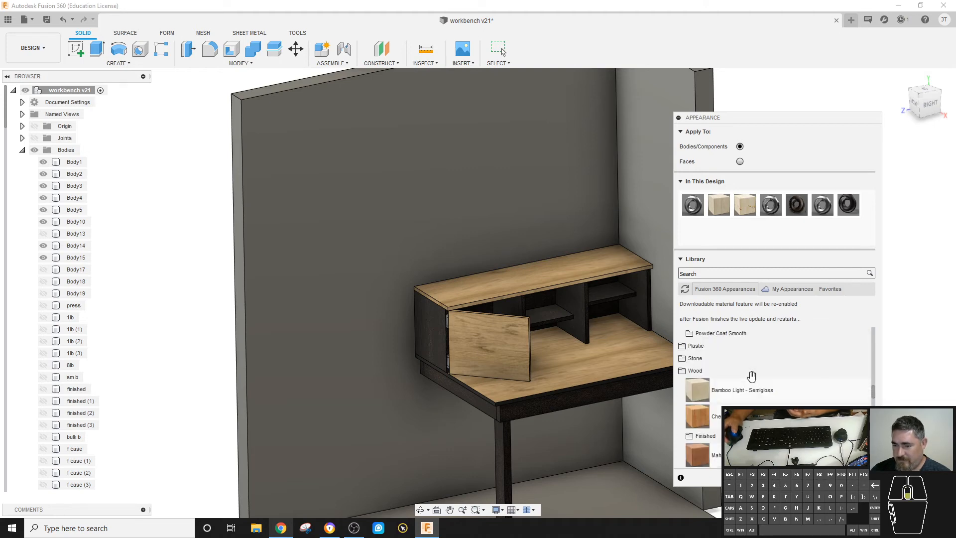
pyautogui.scroll(-1, 751, 372)
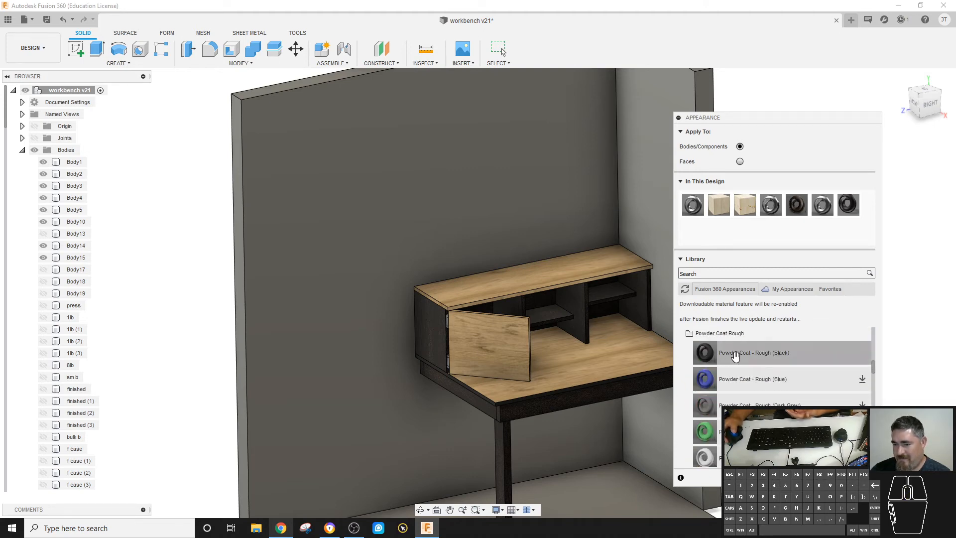
pyautogui.scroll(1, 779, 391)
pyautogui.scroll(-2, 777, 387)
pyautogui.scroll(2, 778, 387)
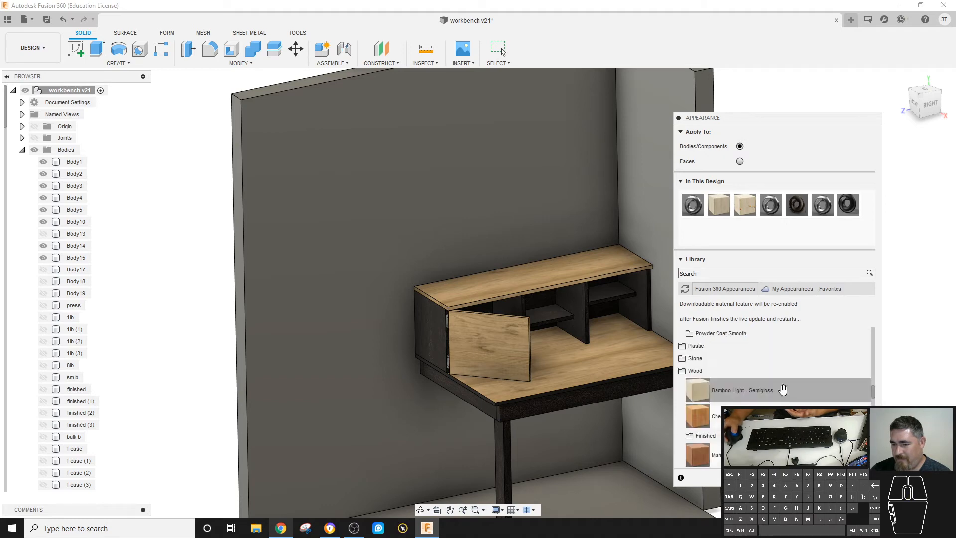
pyautogui.scroll(-2, 777, 386)
pyautogui.scroll(1, 775, 384)
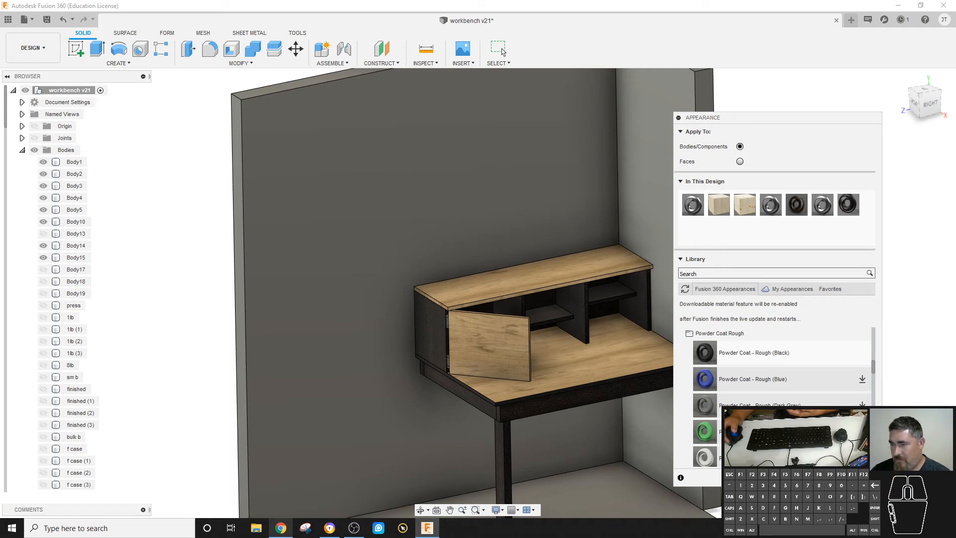
pyautogui.scroll(3, 779, 371)
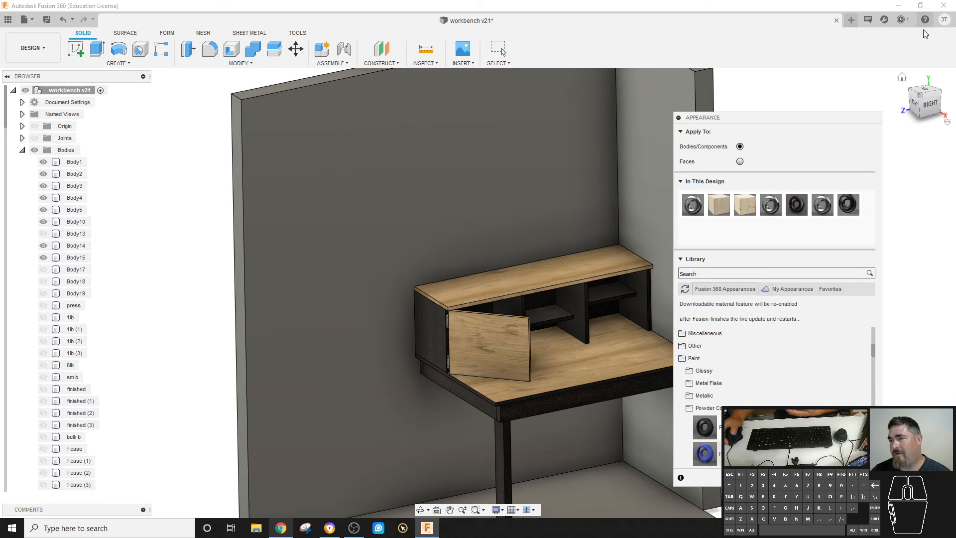
pyautogui.click(902, 20)
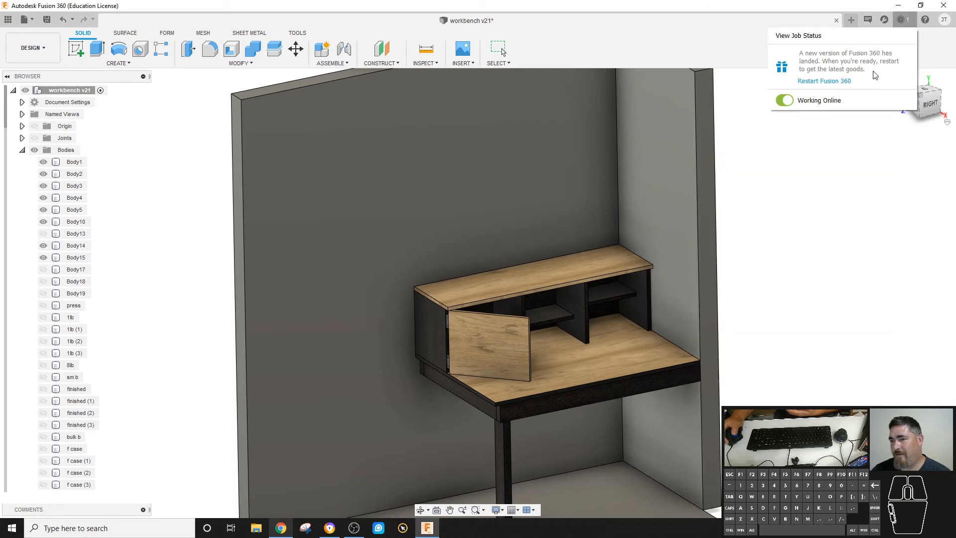
pyautogui.click(838, 207)
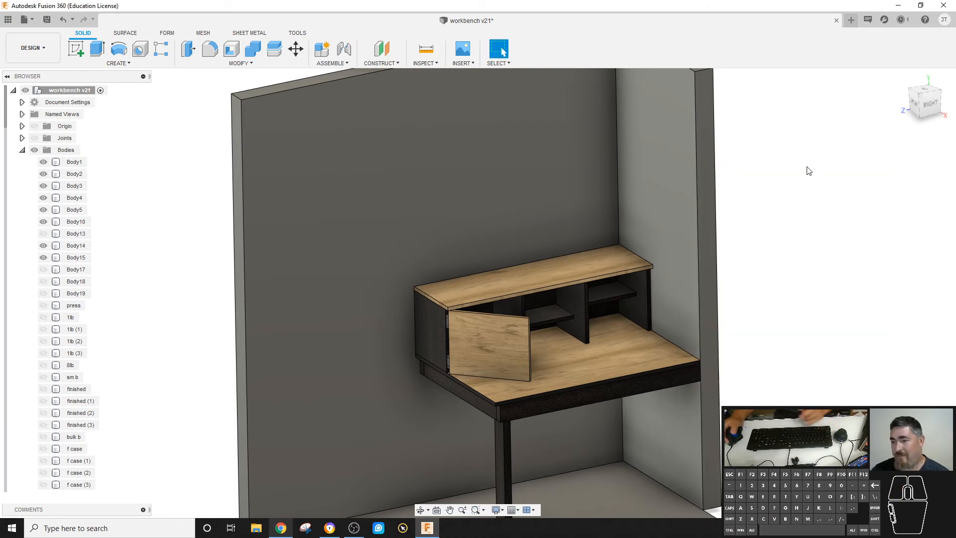
# - Reopen the Appearance settings, expand the Glossy paints, and look through the Miscellaneous and Other appearance categories
pyautogui.press('a')
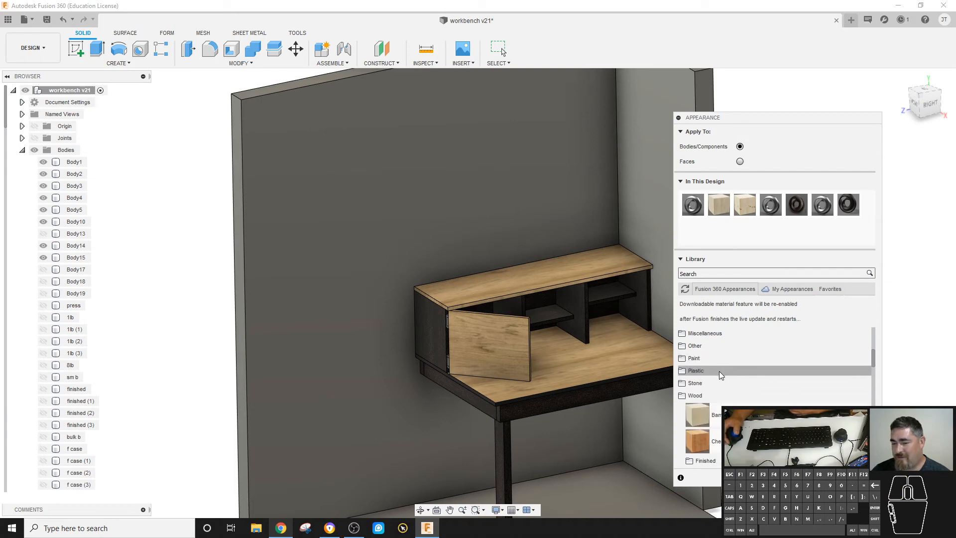
pyautogui.click(714, 358)
pyautogui.click(715, 371)
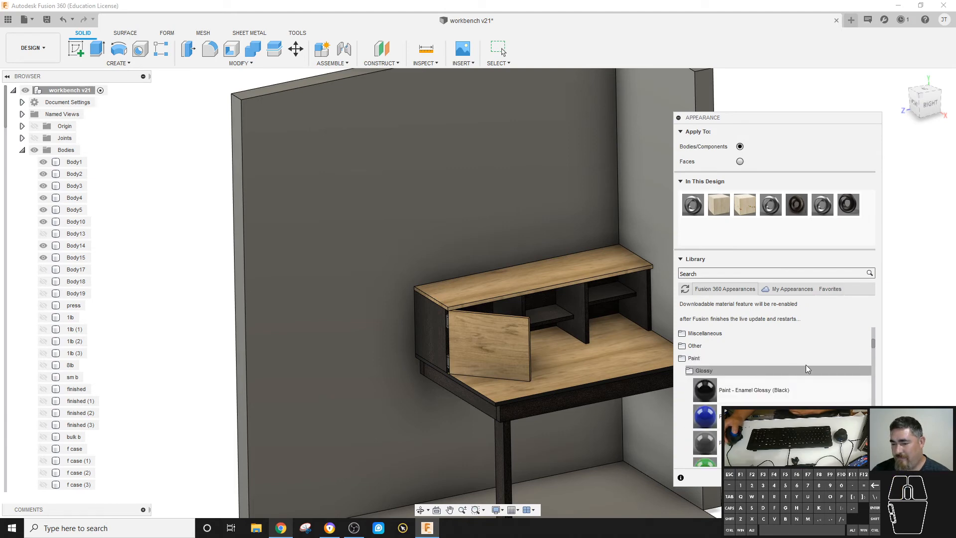
pyautogui.click(707, 333)
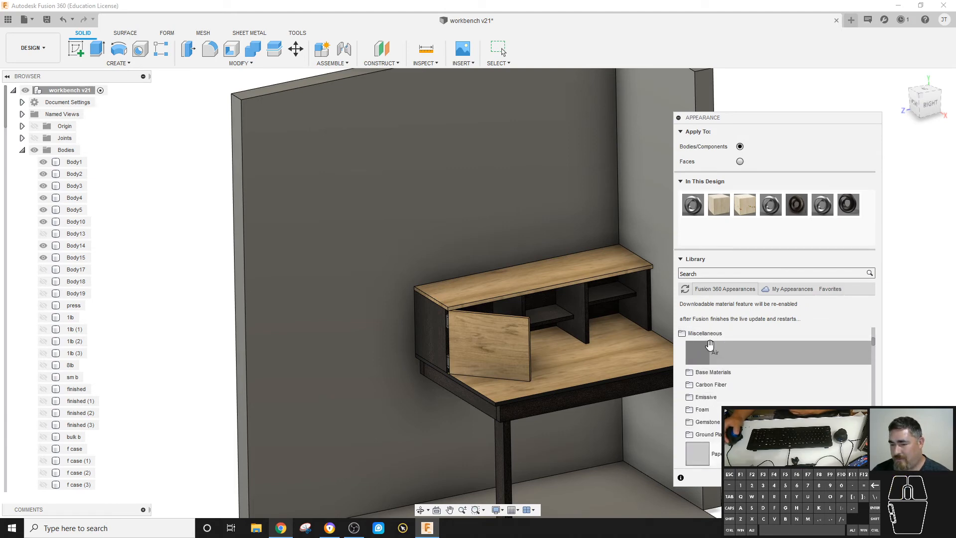
pyautogui.click(711, 334)
pyautogui.click(707, 344)
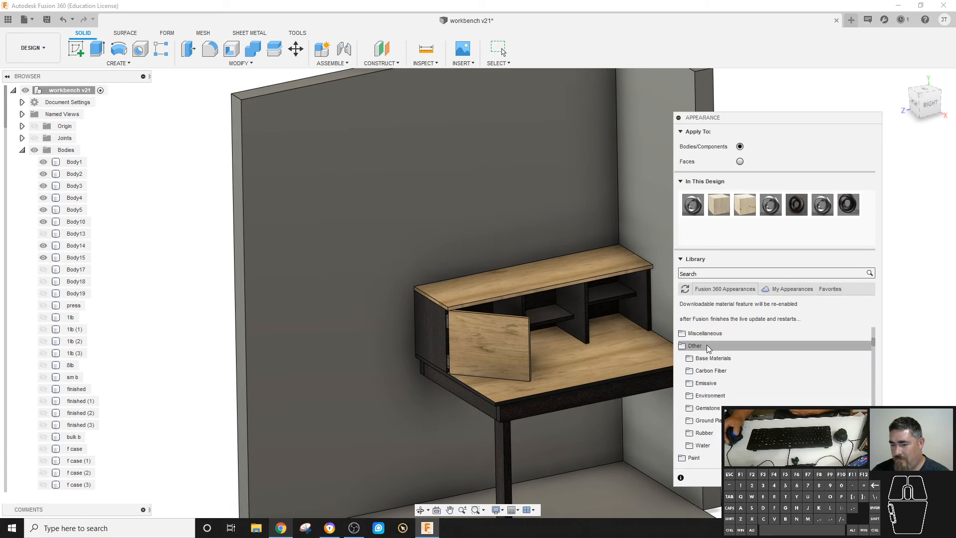
pyautogui.click(719, 345)
pyautogui.scroll(-5, 738, 372)
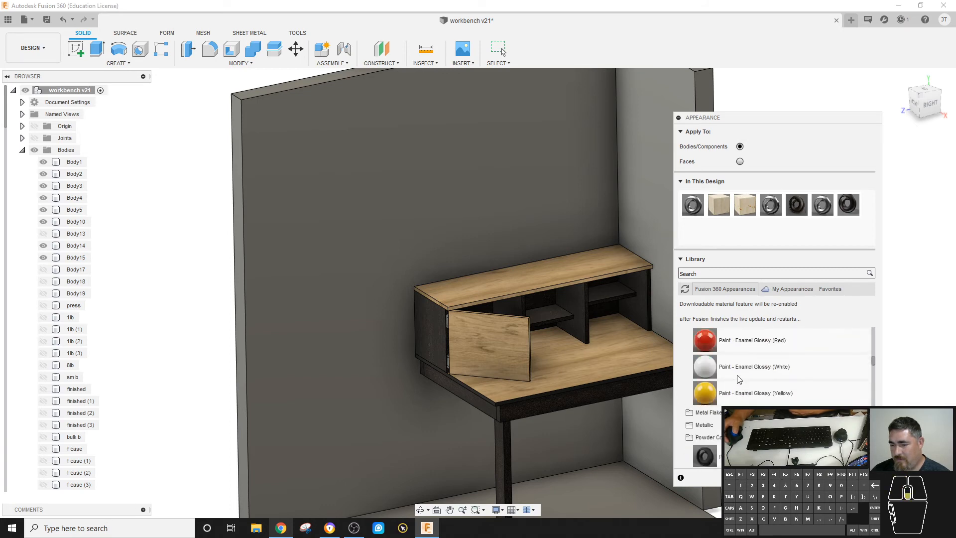
pyautogui.scroll(6, 739, 370)
pyautogui.click(722, 383)
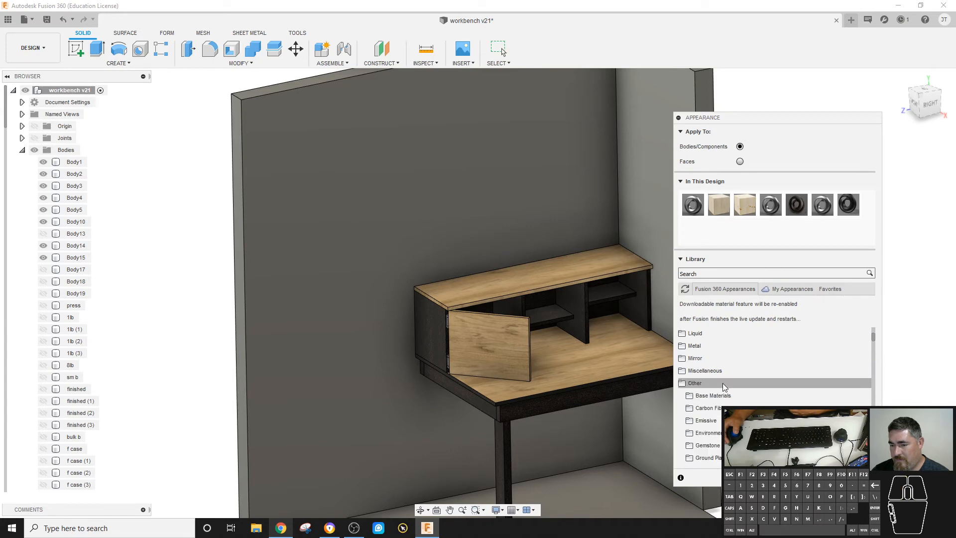
# - Find Paint - Enamel Glossy (White) in the appearance library and apply it to the room walls as a whole body
pyautogui.scroll(-3, 769, 386)
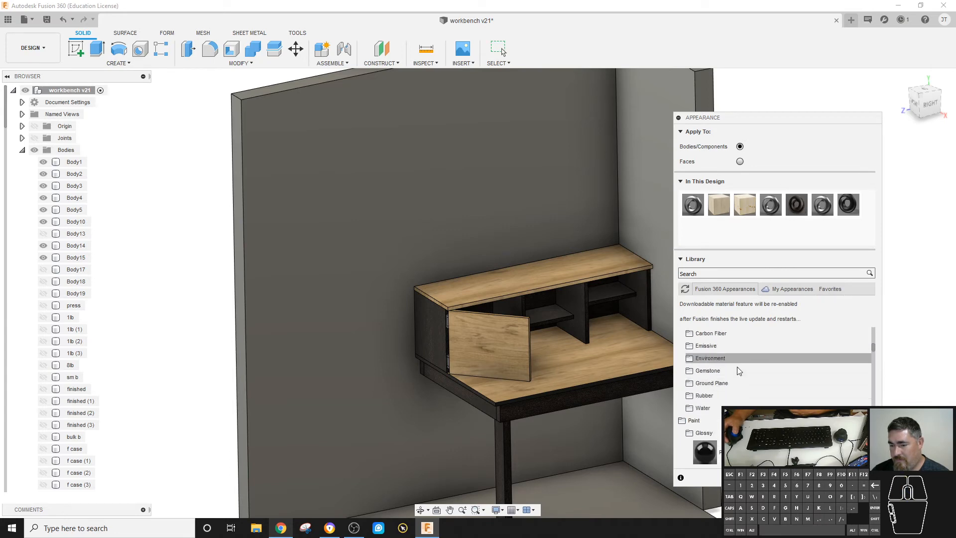
pyautogui.scroll(-6, 739, 388)
pyautogui.scroll(-5, 741, 390)
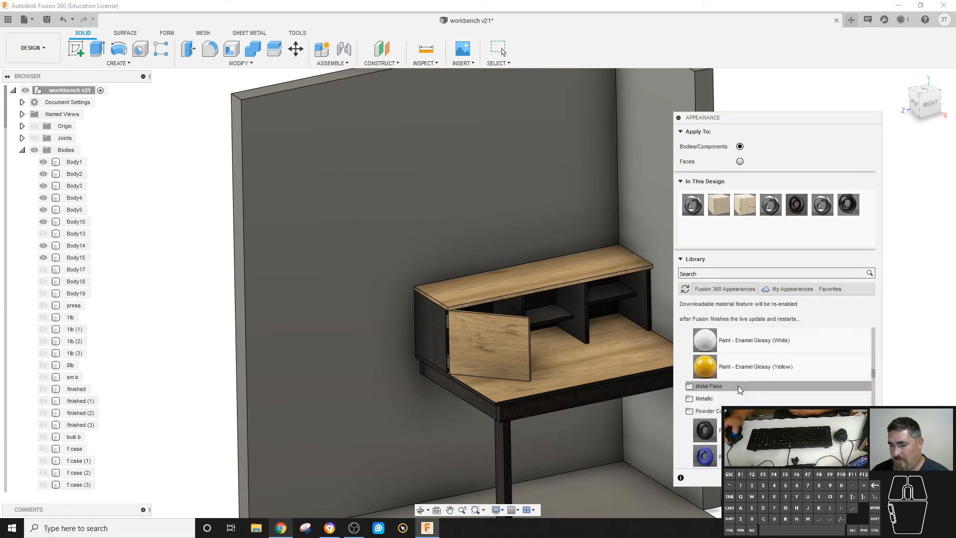
pyautogui.scroll(-8, 742, 386)
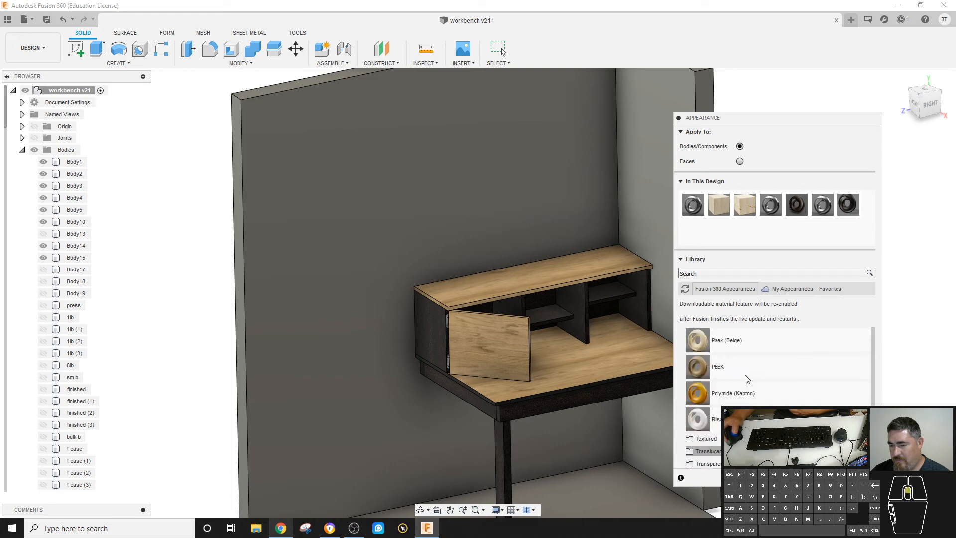
pyautogui.scroll(3, 744, 374)
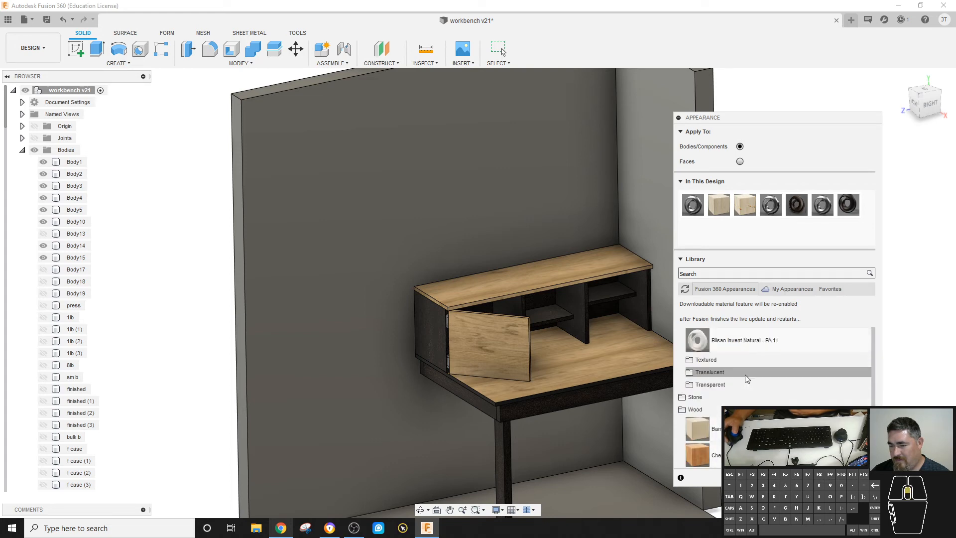
pyautogui.click(722, 362)
pyautogui.scroll(5, 744, 351)
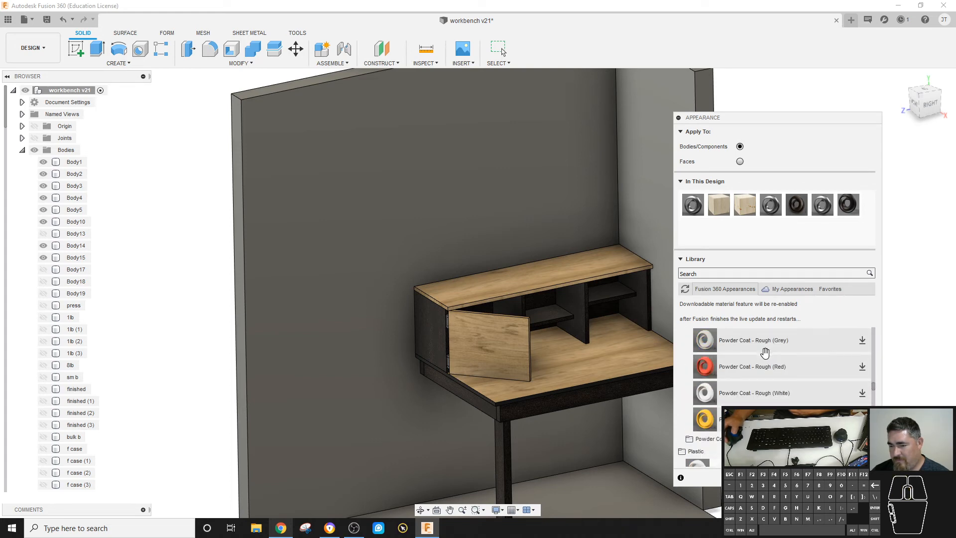
pyautogui.scroll(5, 741, 388)
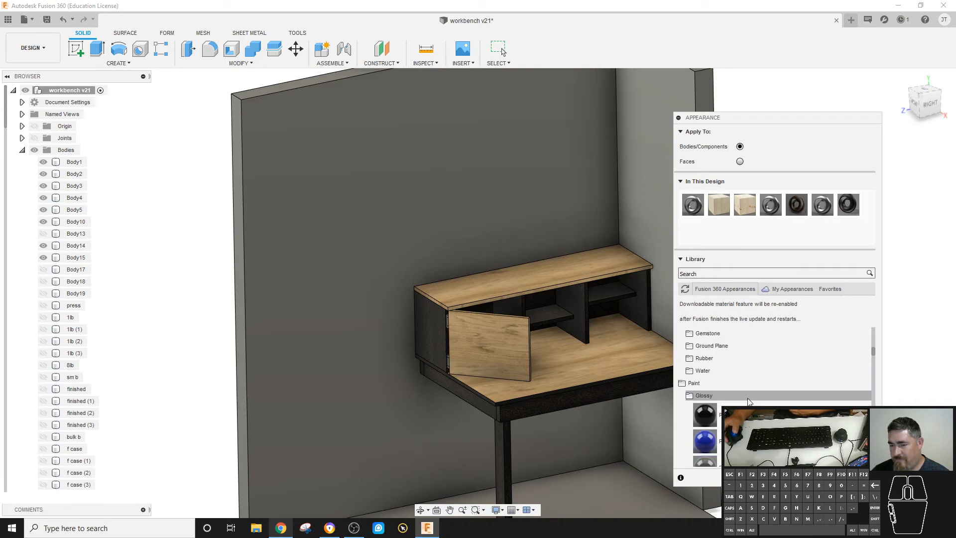
pyautogui.scroll(-3, 744, 393)
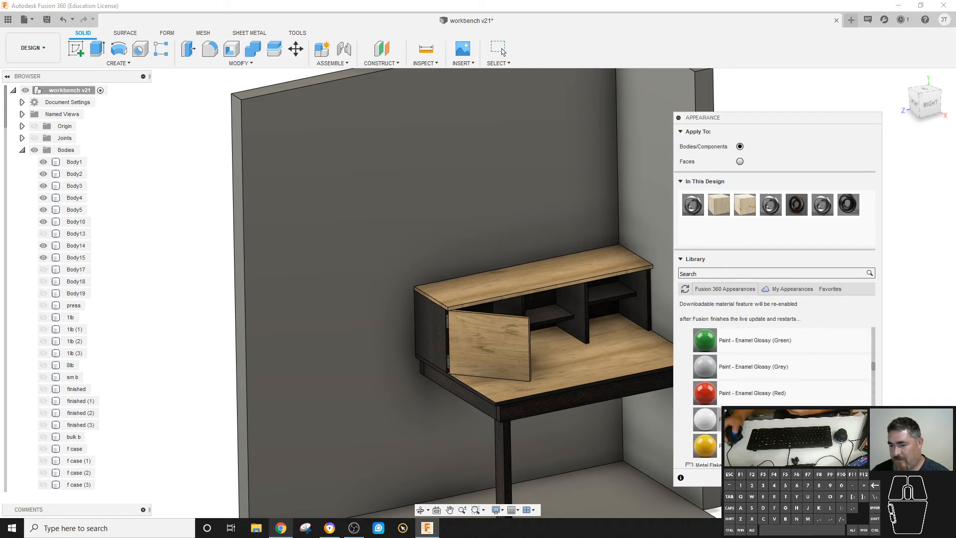
pyautogui.moveTo(705, 419); pyautogui.dragTo(559, 184)
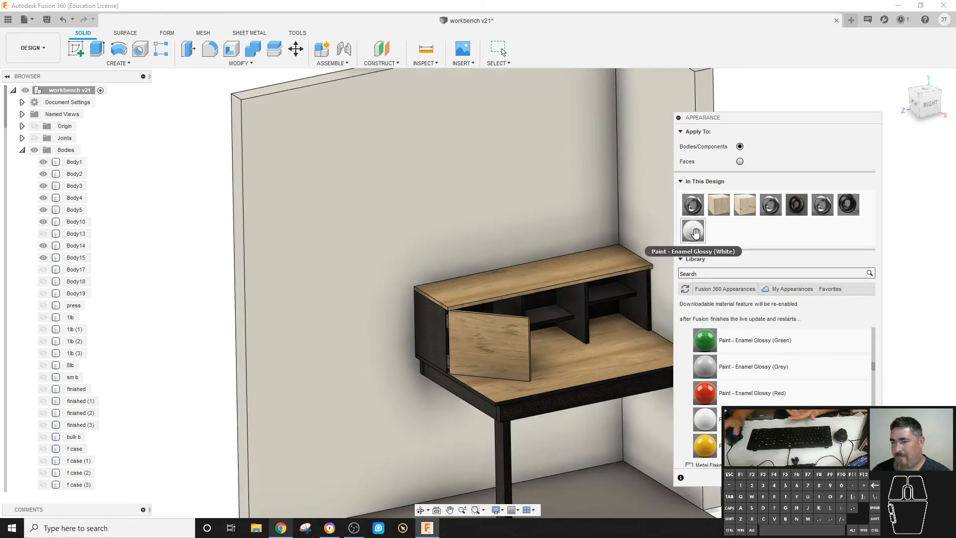
# - Set the white enamel wall paint's roughness to 0.254 and reflectance to 0.020, and open its advanced material editor
pyautogui.doubleClick(696, 236)
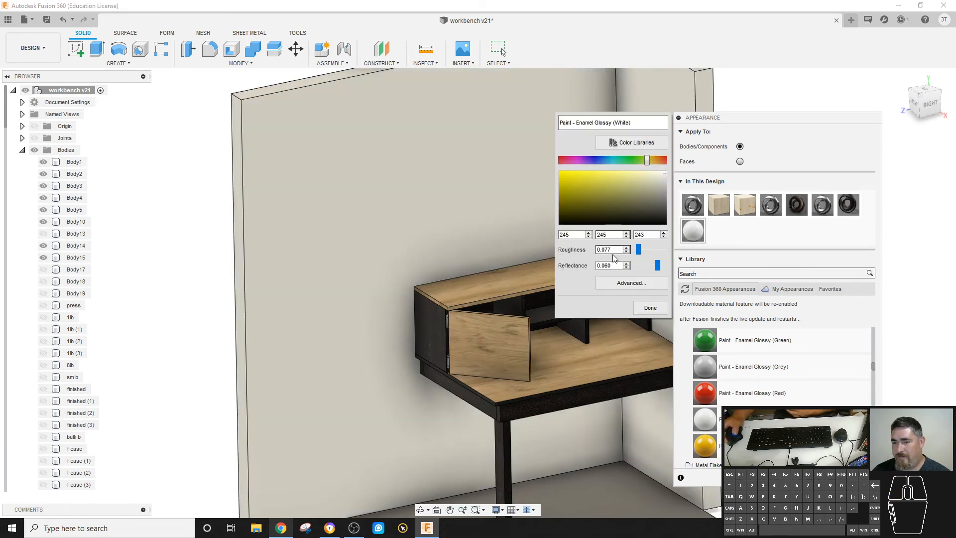
pyautogui.moveTo(638, 252)
pyautogui.mouseDown()
pyautogui.moveTo(649, 264)
pyautogui.moveTo(642, 268)
pyautogui.mouseUp()
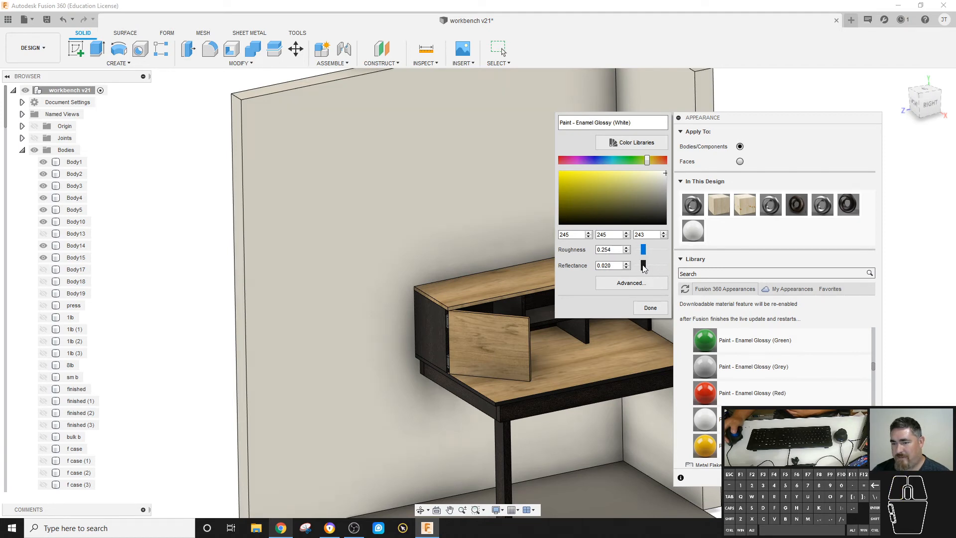
pyautogui.click(645, 282)
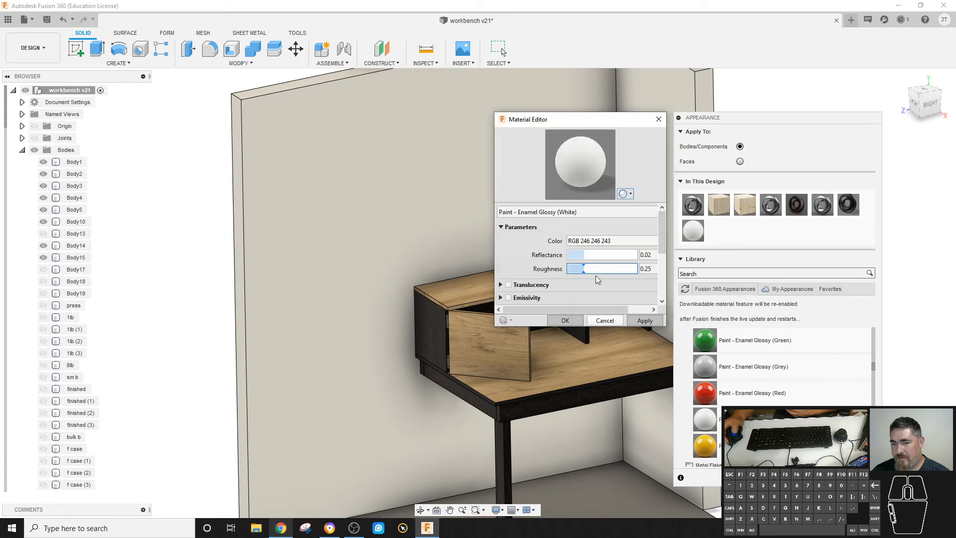
# - Try adjusting the anisotropy in the white wall paint's advanced highlight controls
pyautogui.scroll(-4, 578, 267)
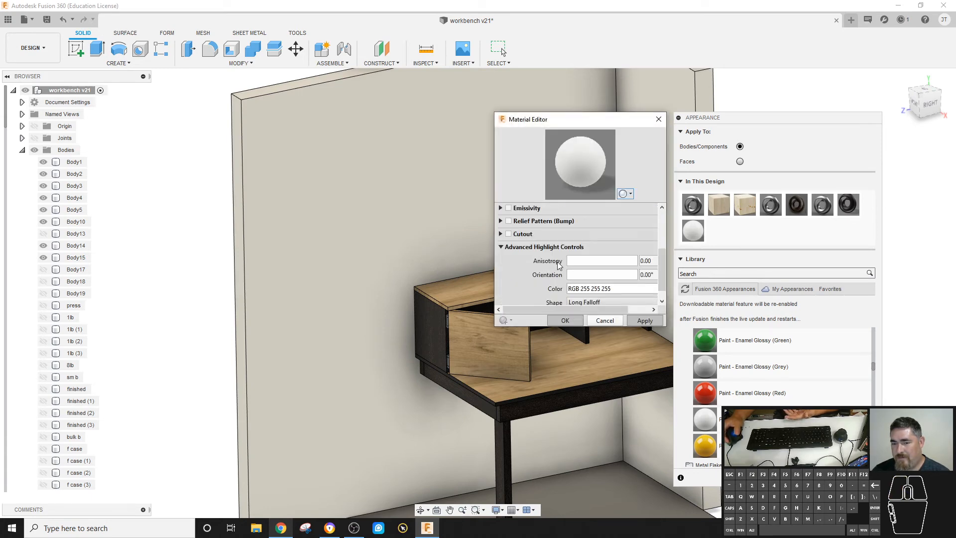
pyautogui.scroll(1, 508, 247)
pyautogui.moveTo(578, 277)
pyautogui.mouseDown()
pyautogui.moveTo(602, 277)
pyautogui.moveTo(570, 277)
pyautogui.mouseUp()
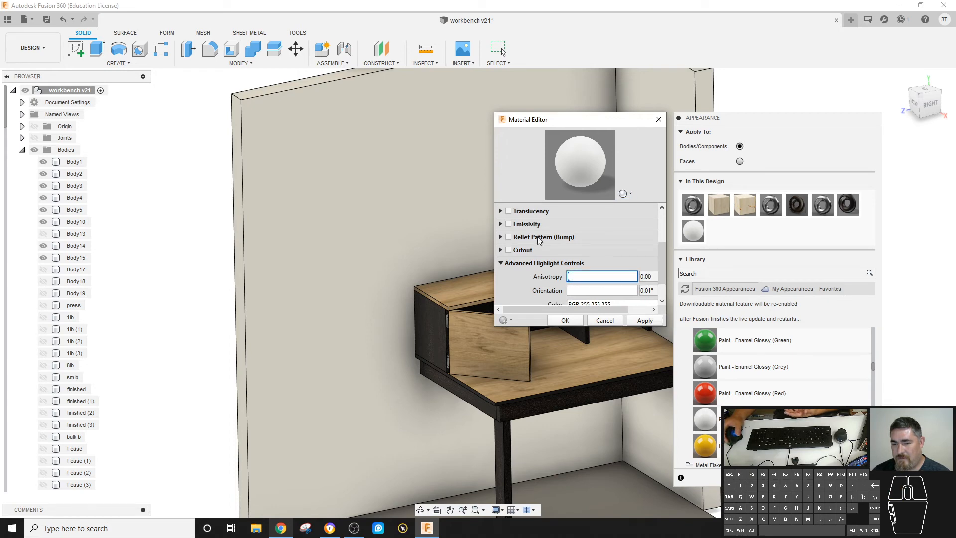
pyautogui.scroll(1, 550, 241)
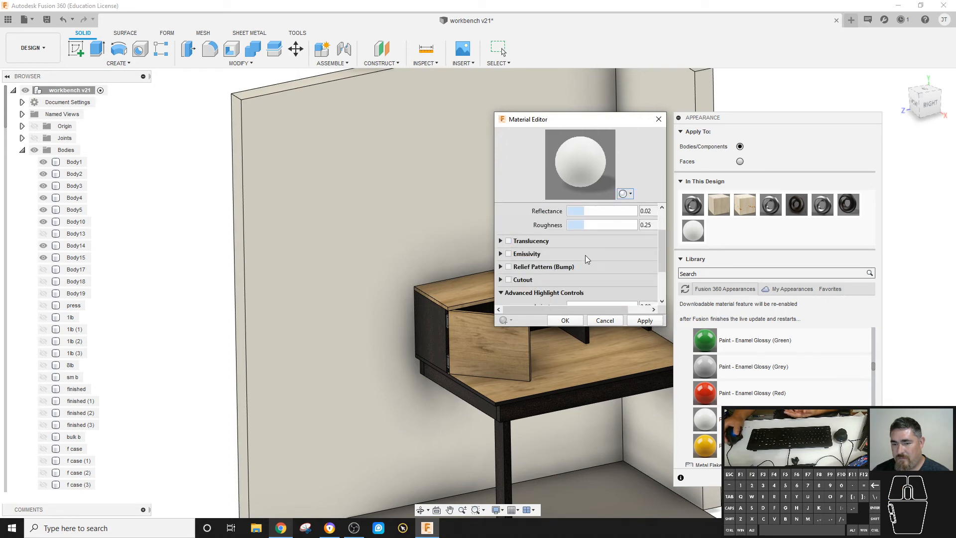
# - Reduce the white wall paint's reflectance to 0.01, raise its roughness to 0.54, and apply the changes
pyautogui.scroll(1, 587, 259)
pyautogui.moveTo(590, 255); pyautogui.dragTo(604, 269)
pyautogui.click(649, 321)
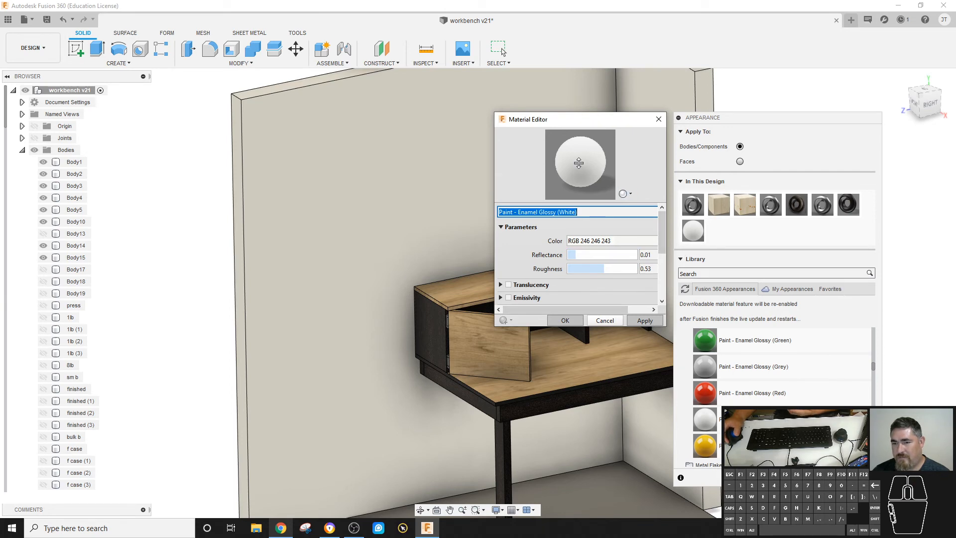
# - Change the wall paint's color to a warm cream of RGB 246, 235, 221, apply it, and close the material editor
pyautogui.click(588, 241)
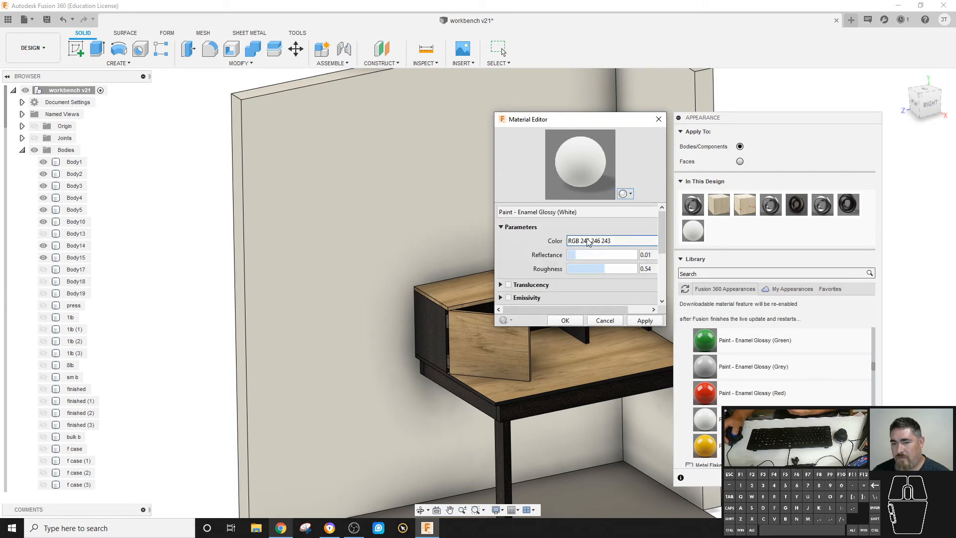
pyautogui.moveTo(641, 227); pyautogui.dragTo(665, 231)
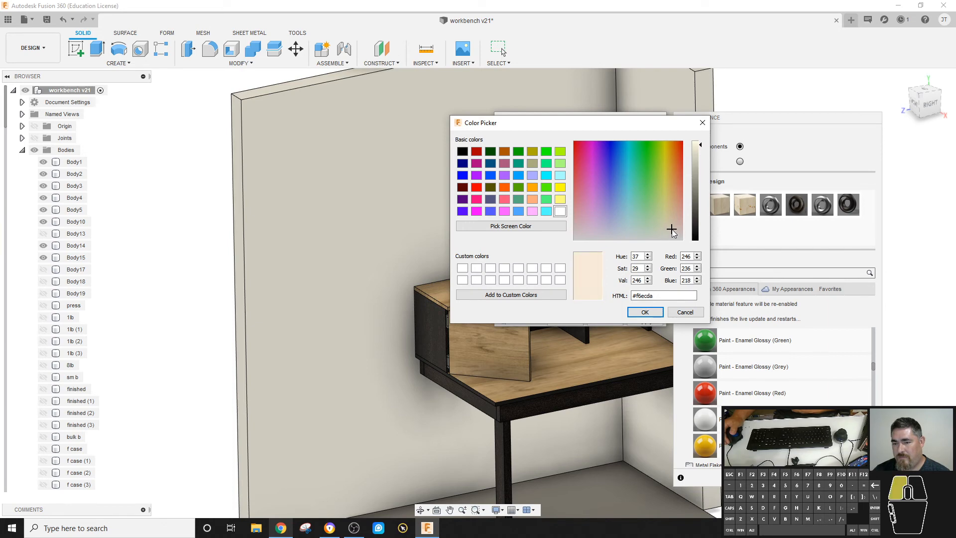
pyautogui.click(645, 312)
pyautogui.click(645, 320)
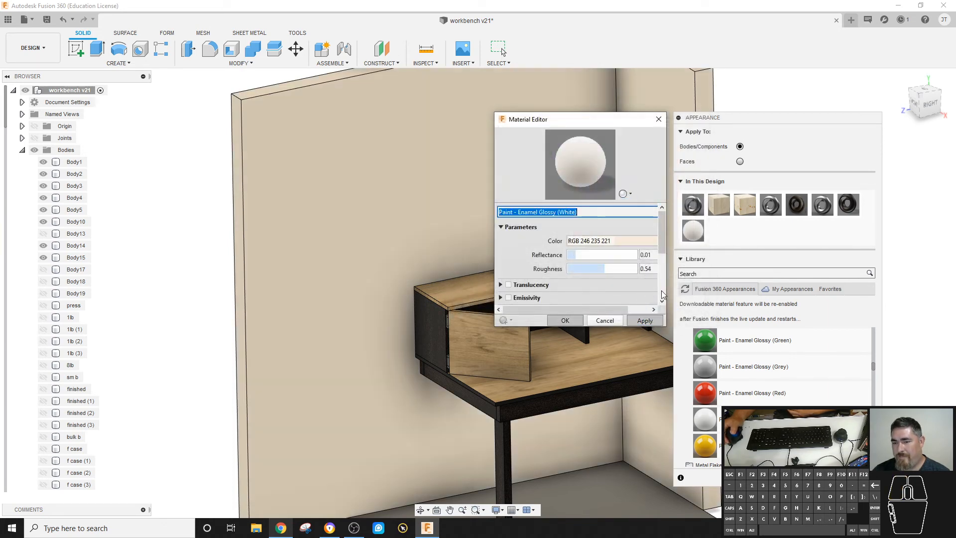
pyautogui.click(658, 119)
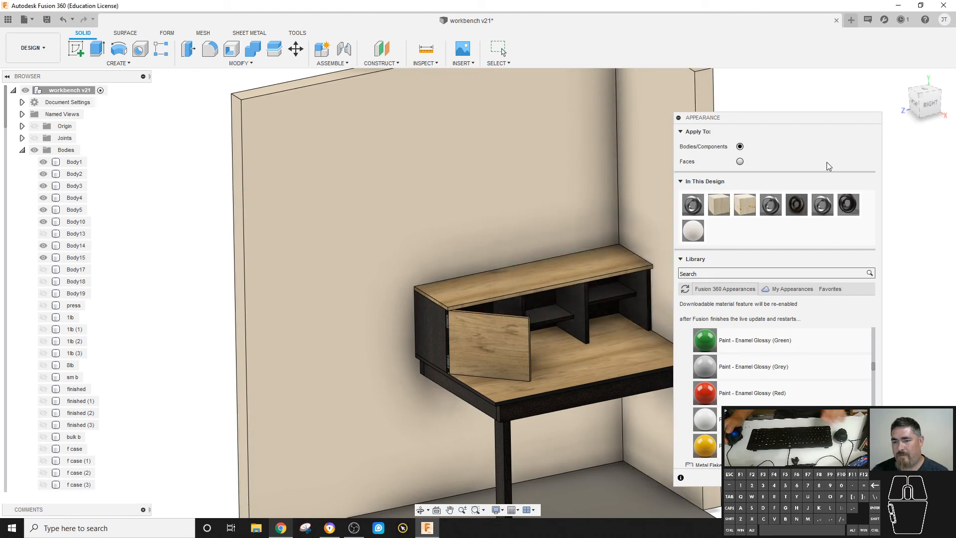
# - Close the appearance settings and check the cream paint on the wall, leaving no body selected
pyautogui.click(862, 477)
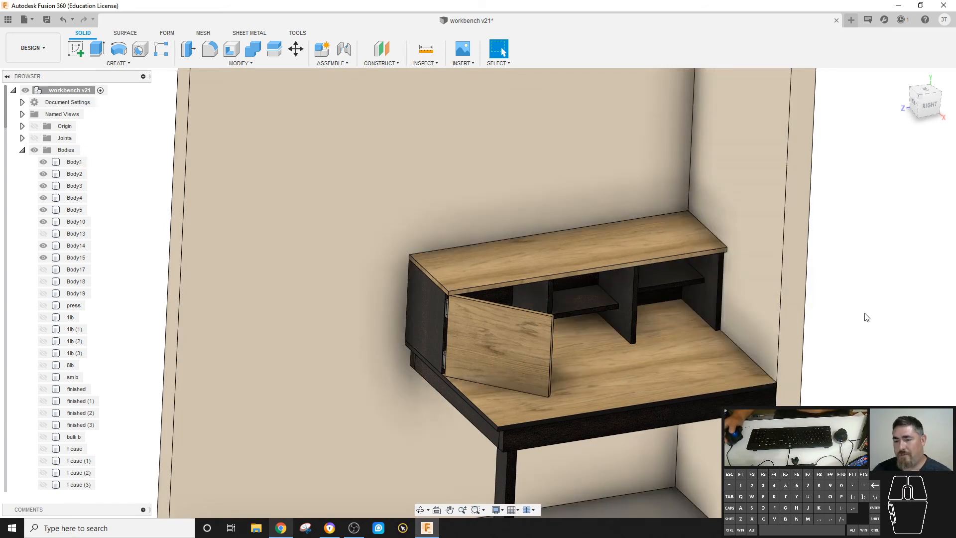
pyautogui.click(287, 195)
pyautogui.press('Escape')
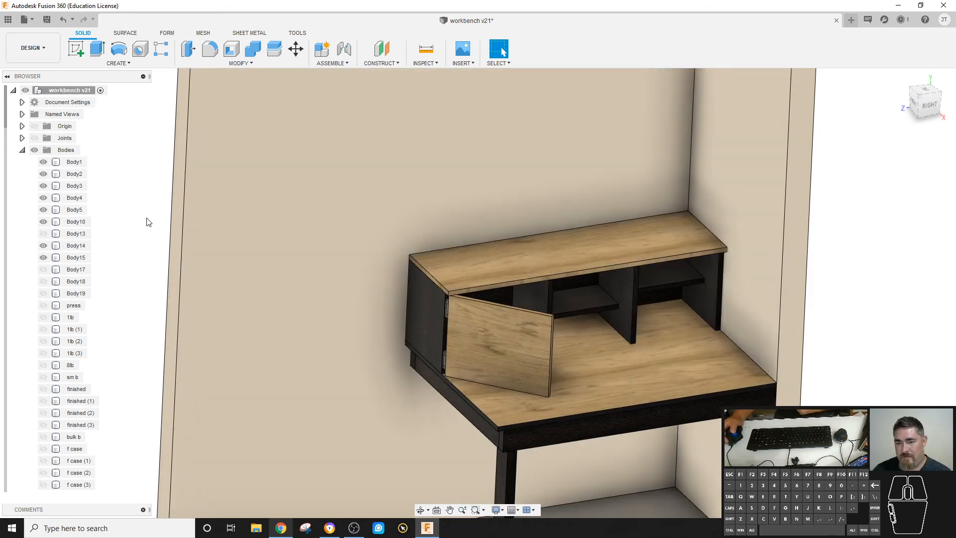
pyautogui.click(240, 250)
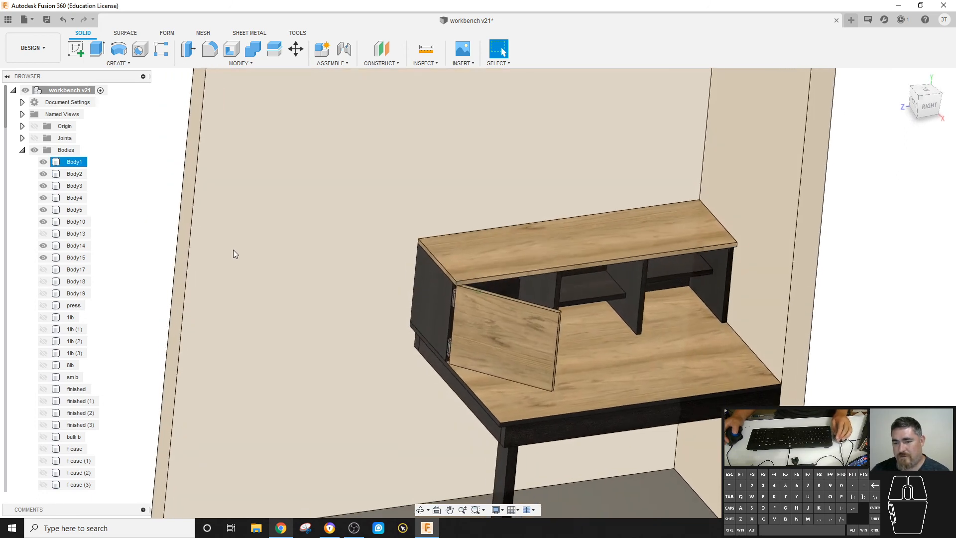
pyautogui.press('Escape')
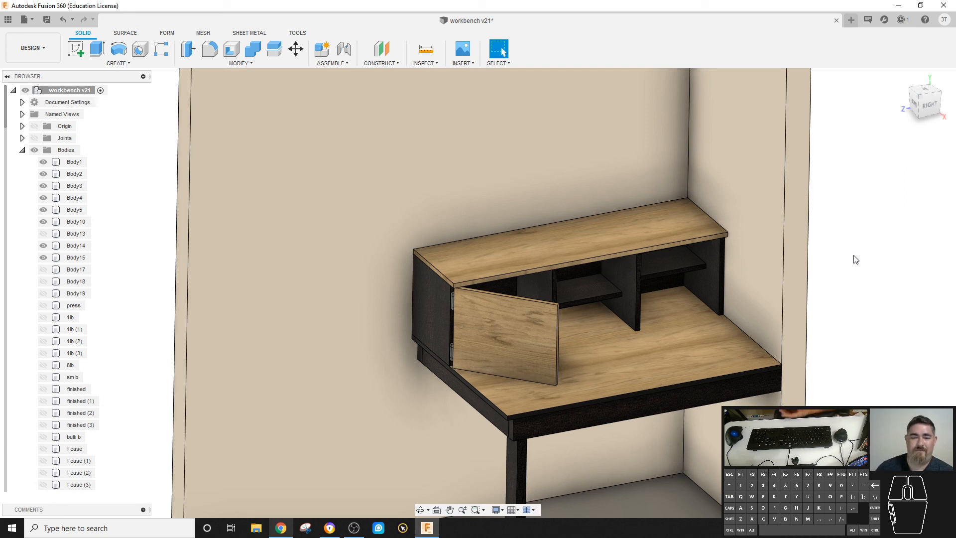
# - Examine the wood grain on the cabinet door and desktop and the dark finish on the shelf dividers up close
pyautogui.scroll(8, 608, 322)
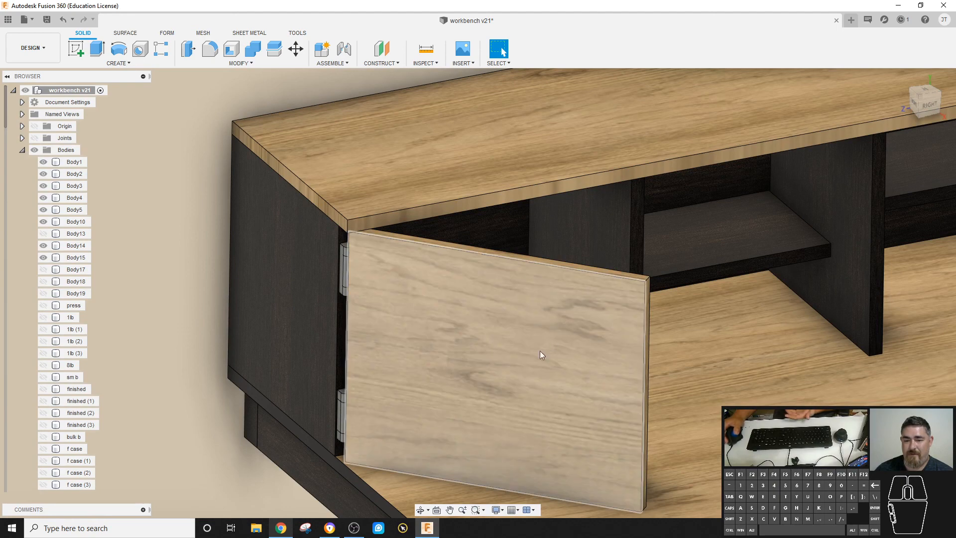
pyautogui.click(621, 398)
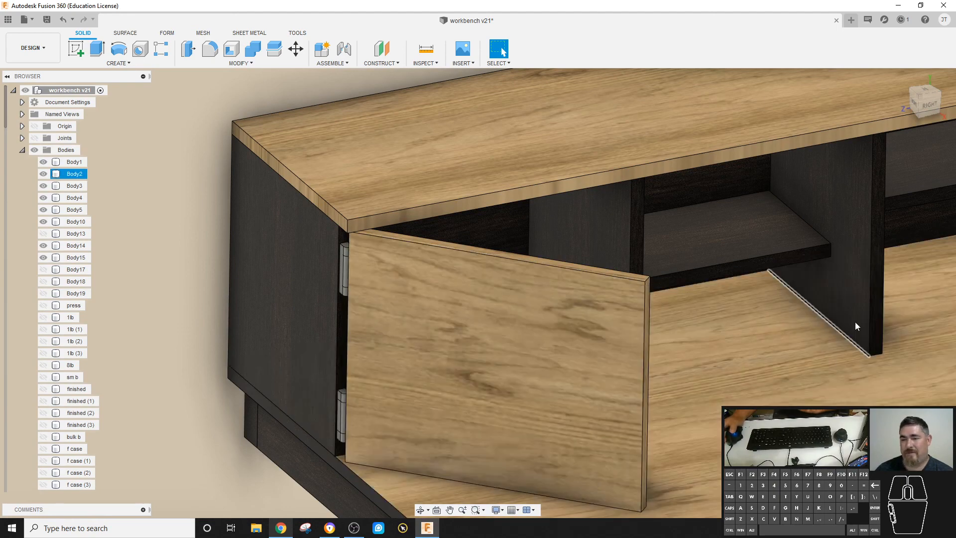
pyautogui.scroll(-4, 169, 350)
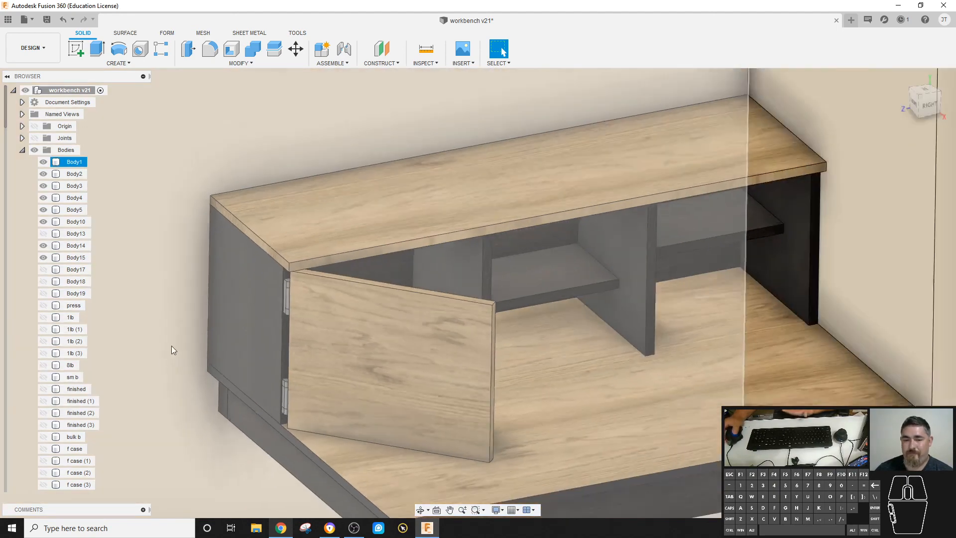
pyautogui.moveTo(764, 283); pyautogui.dragTo(831, 259, button='middle')
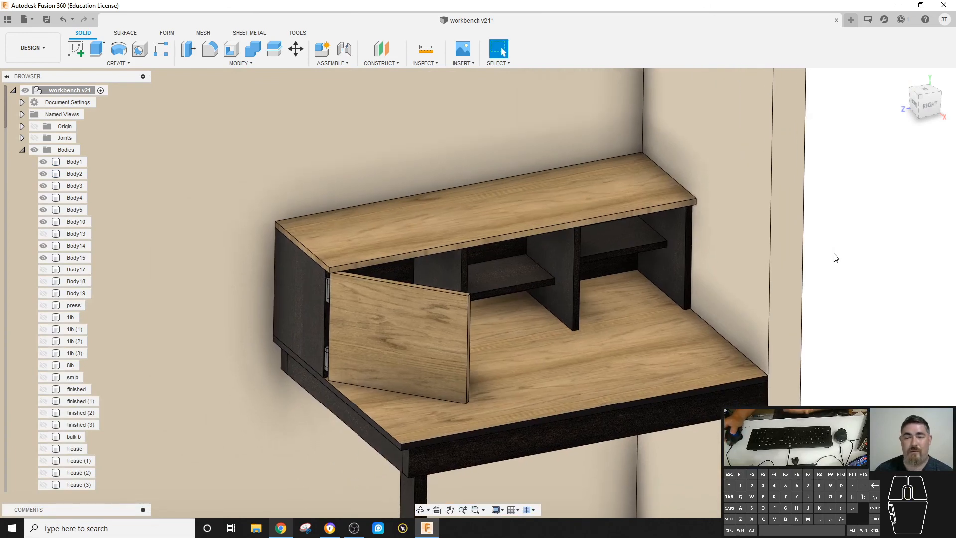